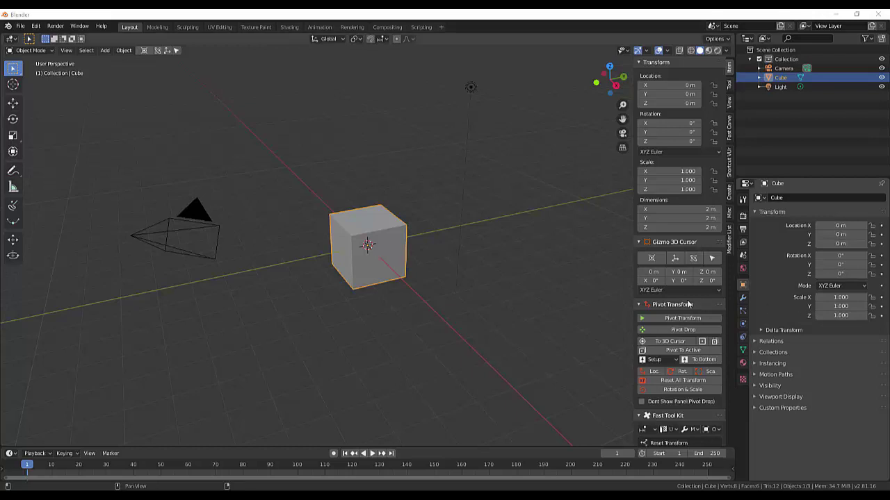
# - Delete the default cube, leaving only the camera and light
pyautogui.press('Delete')
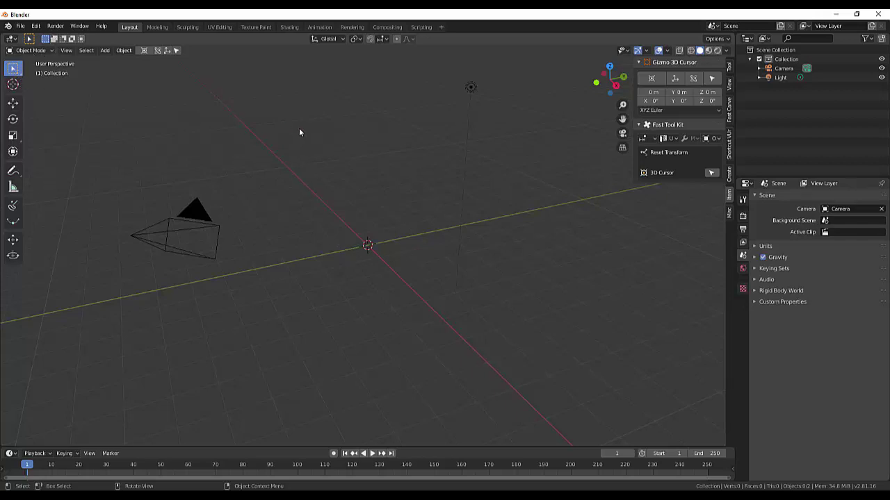
# - Add a 2 m mesh plane at the origin and enter Edit Mode on it
pyautogui.hotkey('shift', 'a')
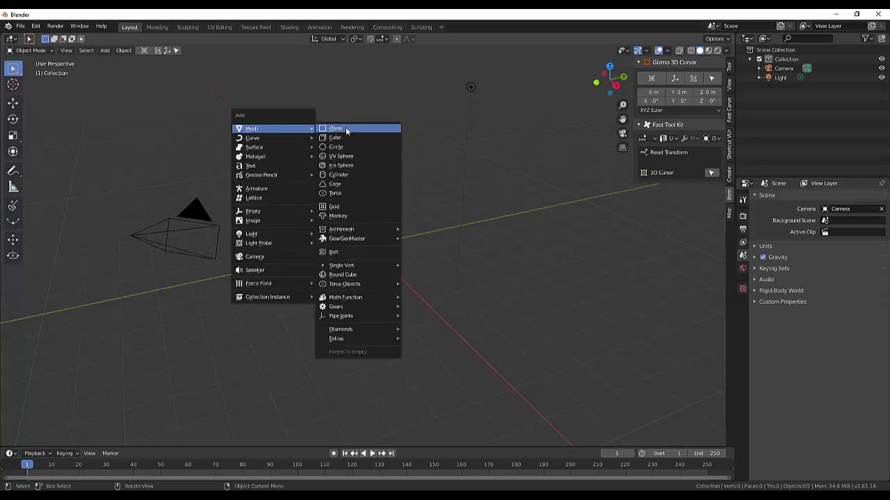
pyautogui.click(345, 128)
pyautogui.scroll(3, 387, 253)
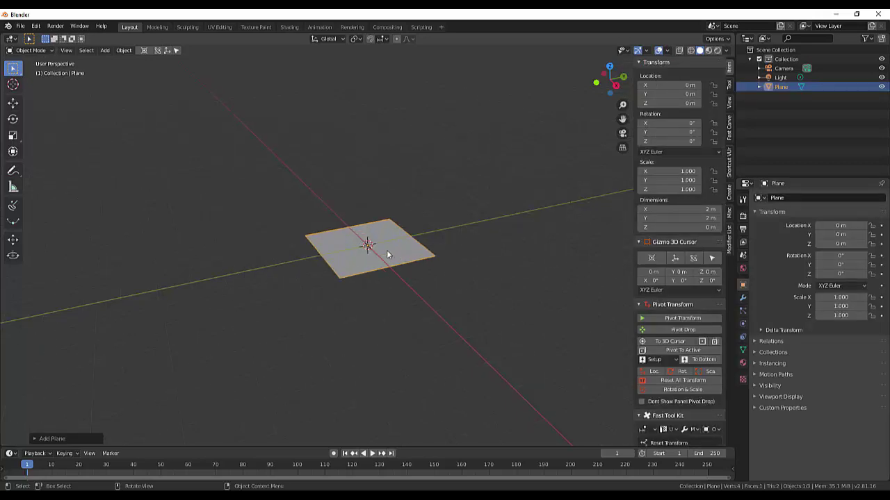
pyautogui.scroll(1, 386, 253)
pyautogui.scroll(2, 385, 253)
pyautogui.scroll(1, 385, 253)
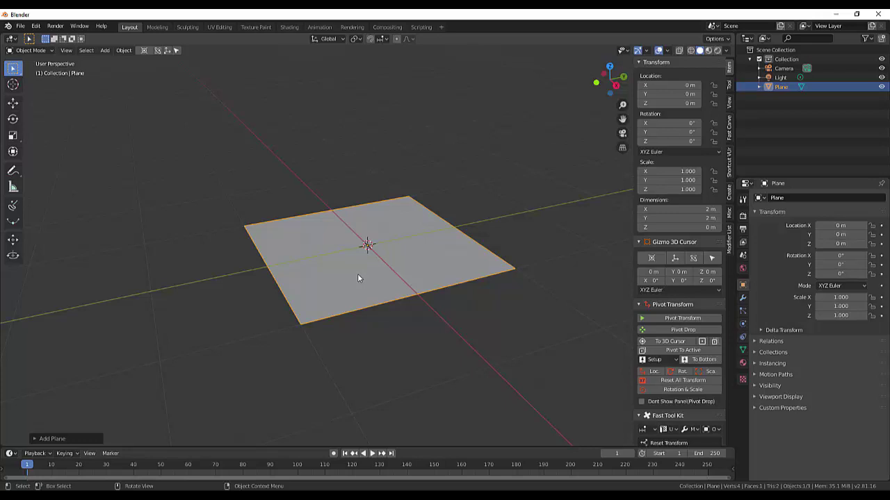
pyautogui.press('Tab')
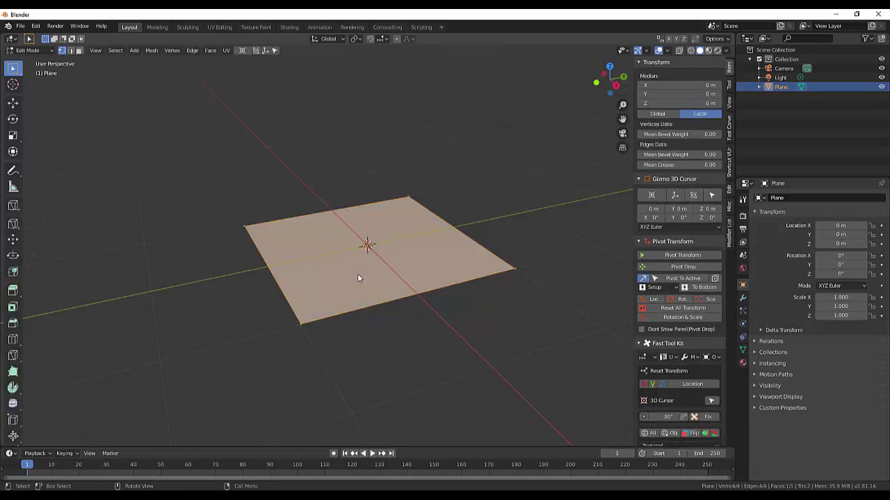
# - Subdivide the plane into four quads and vertex-bevel its centre vertex
pyautogui.rightClick(357, 278)
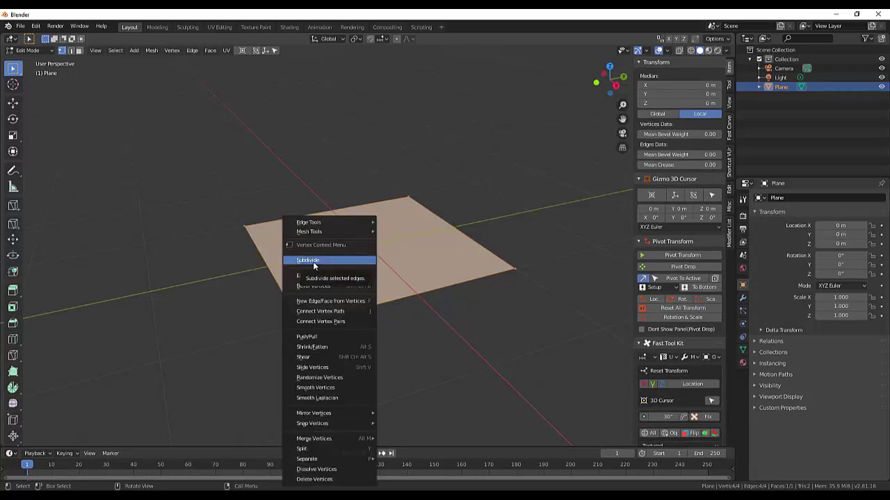
pyautogui.click(313, 263)
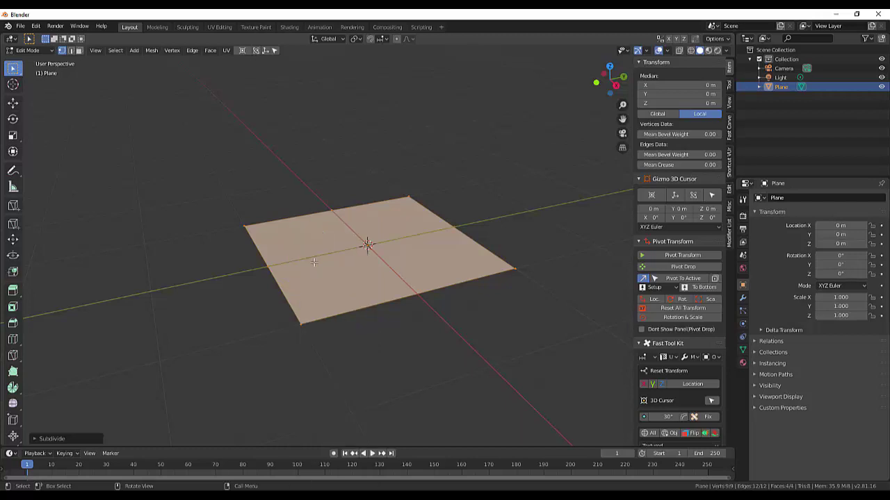
pyautogui.hotkey('alt', 'a')
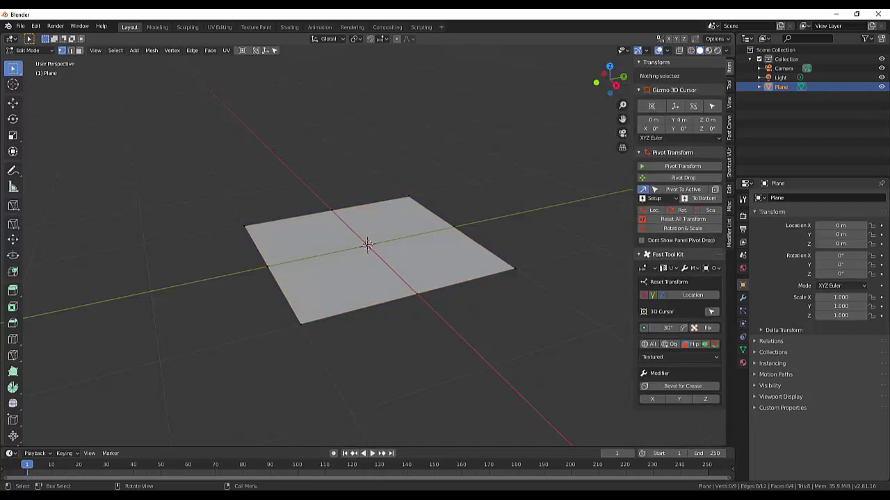
pyautogui.click(366, 244)
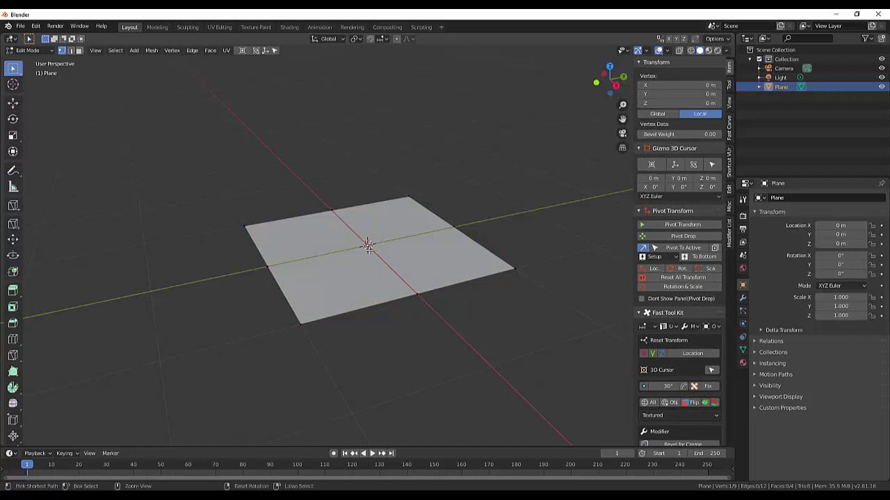
pyautogui.hotkey('ctrl', 'shift', 'b')
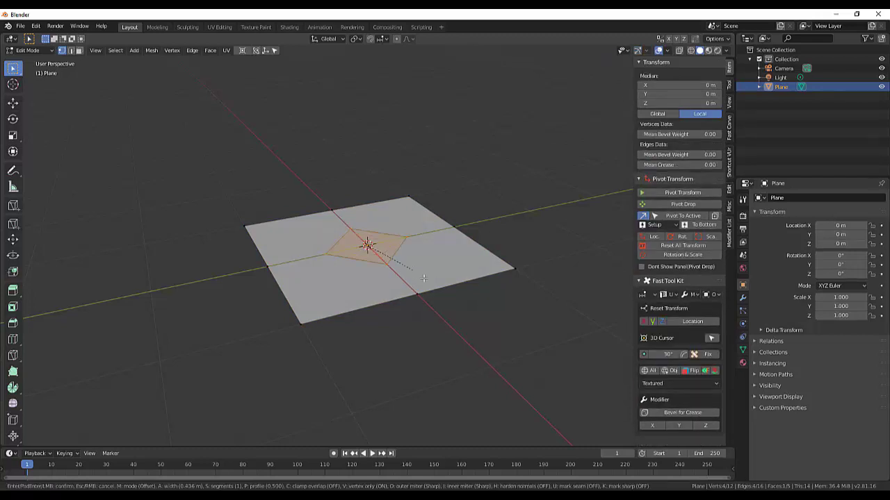
pyautogui.click(423, 288)
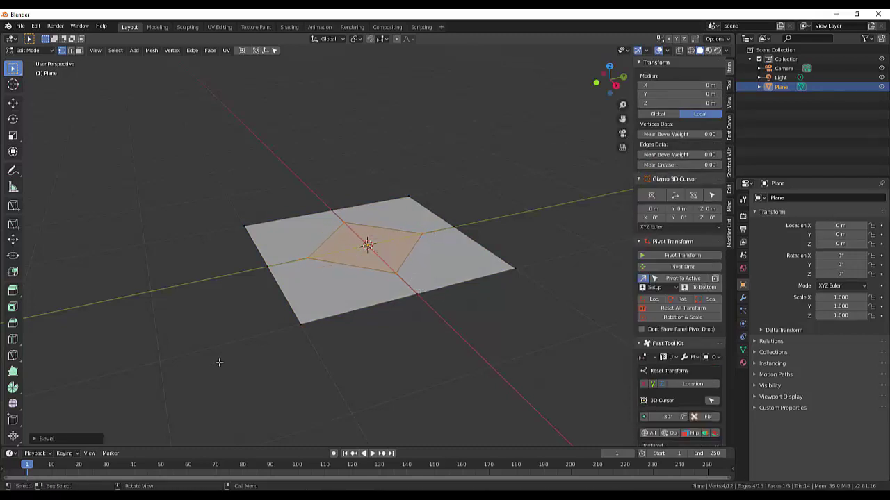
# - Set the centre vertex bevel width to 0.365 m
pyautogui.click(53, 438)
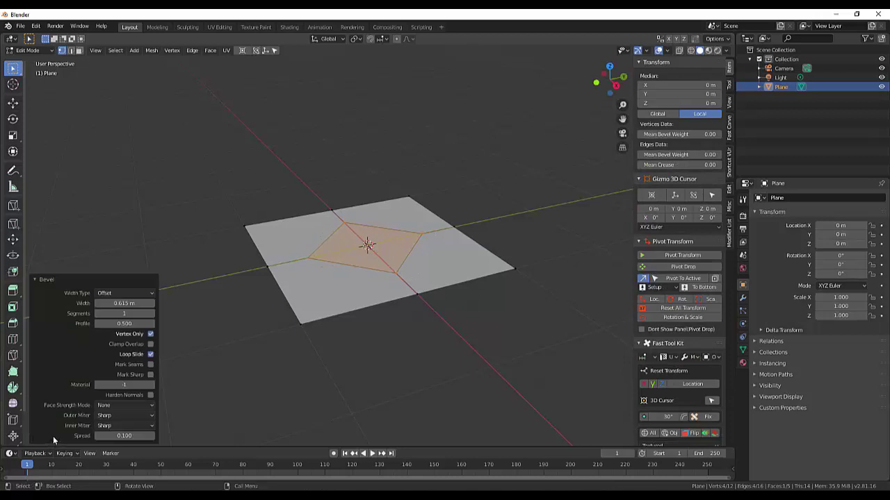
pyautogui.click(122, 304)
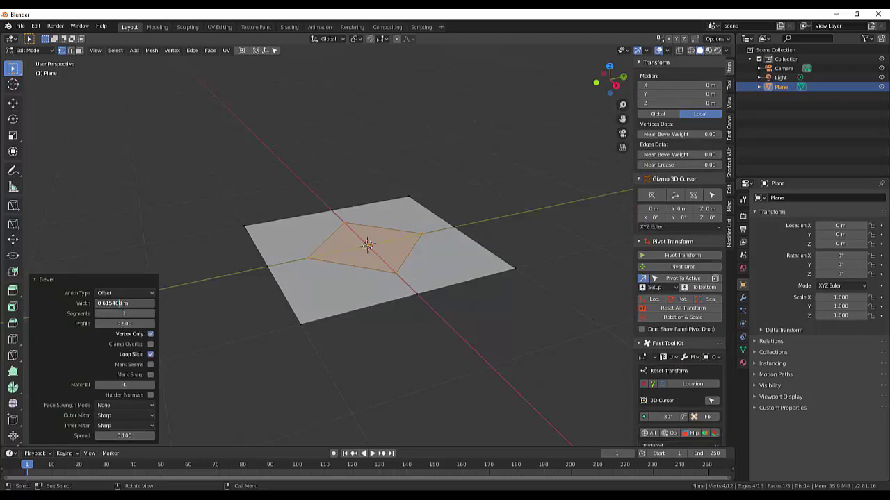
pyautogui.click(103, 304)
pyautogui.press('BackSpace')
pyautogui.write('365')
pyautogui.press('Return')
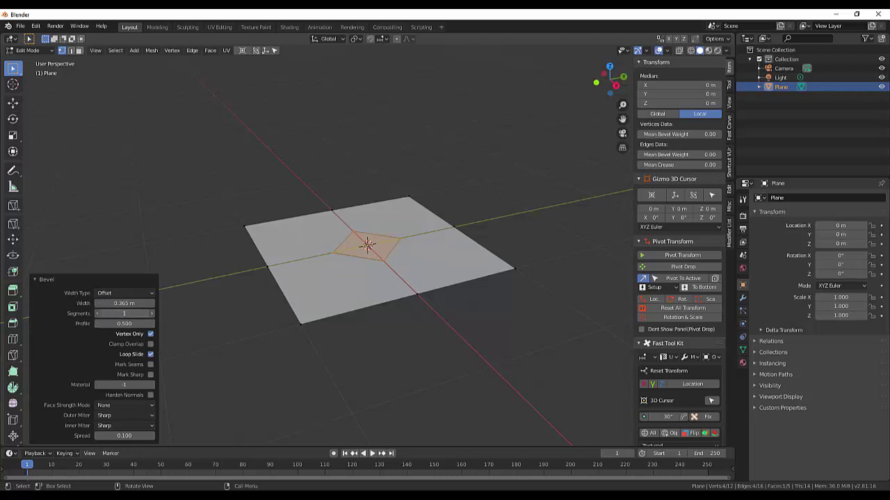
# - Give the centre bevel 4 segments and a 0.1 profile to round it
pyautogui.moveTo(123, 313); pyautogui.dragTo(138, 314)
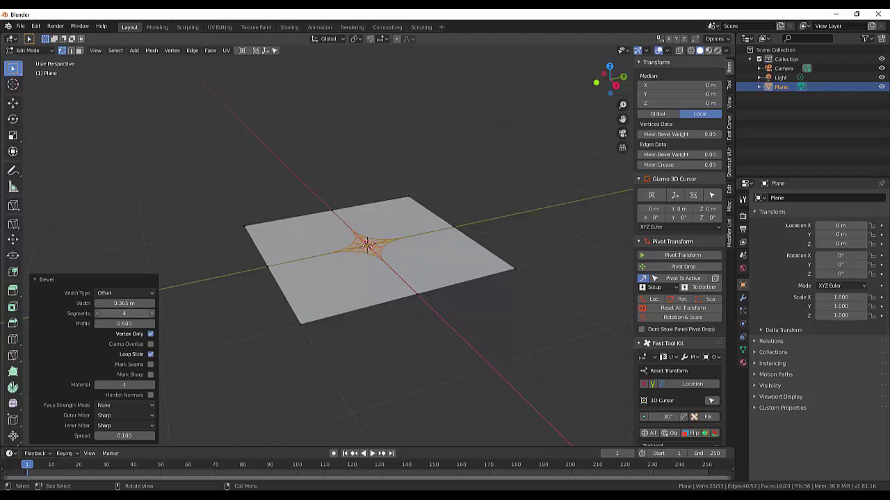
pyautogui.click(128, 324)
pyautogui.press('BackSpace')
pyautogui.write('1')
pyautogui.press('Return')
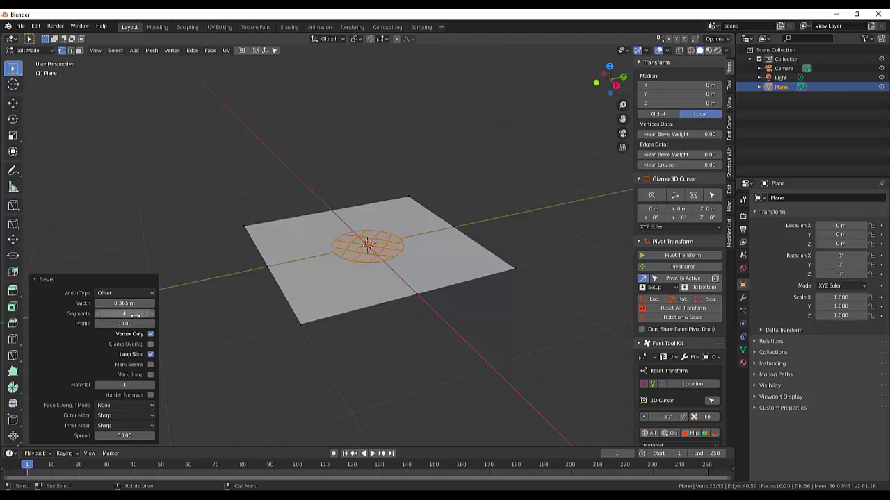
pyautogui.moveTo(374, 239); pyautogui.dragTo(354, 263, button='middle')
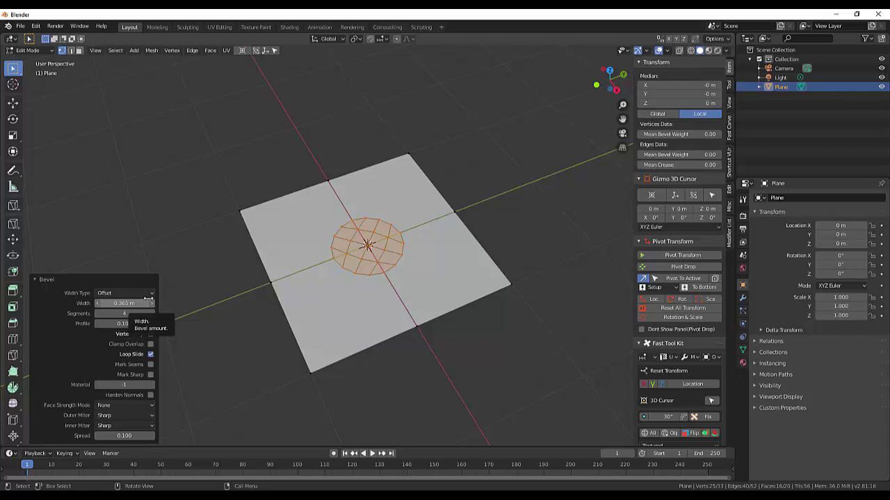
# - Circle-select the central disc's faces and delete them, leaving a round hole
pyautogui.click(17, 73)
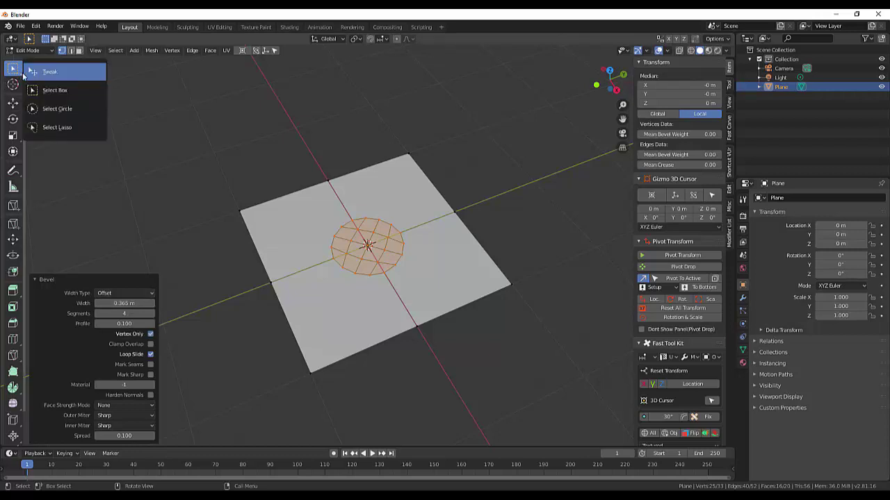
pyautogui.click(48, 109)
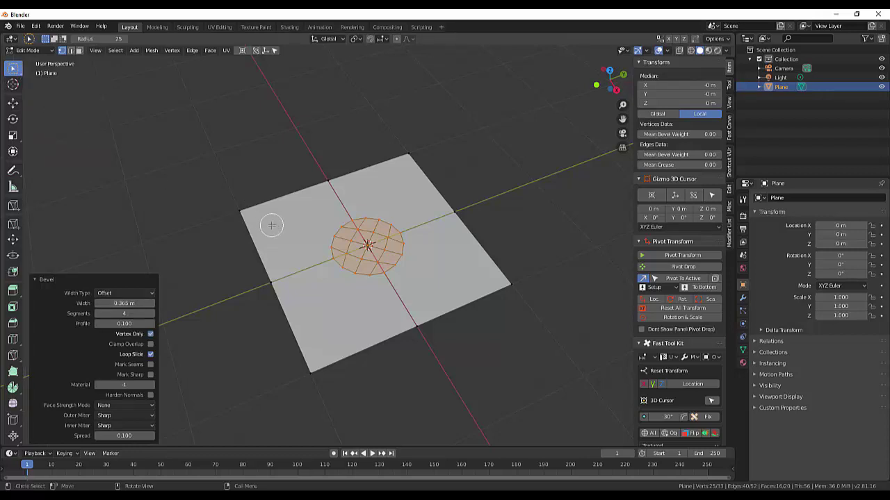
pyautogui.moveTo(368, 243); pyautogui.dragTo(356, 244)
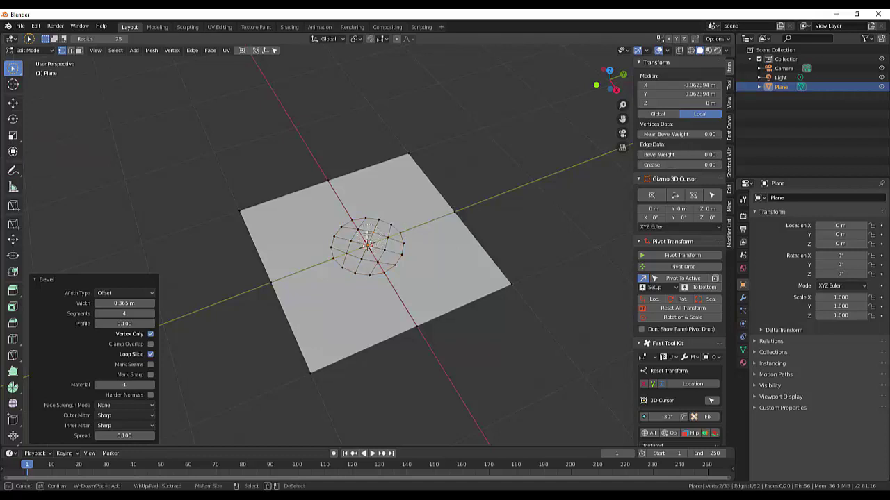
pyautogui.click(78, 50)
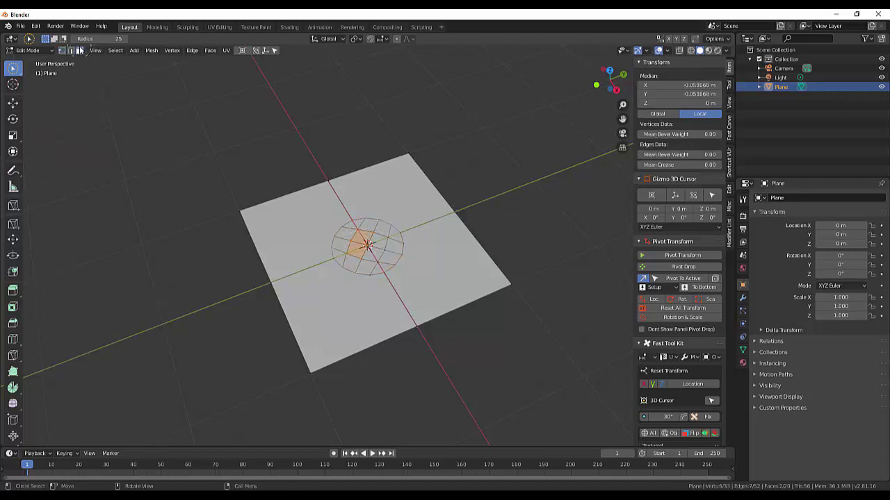
pyautogui.moveTo(347, 233)
pyautogui.mouseDown()
pyautogui.moveTo(347, 249)
pyautogui.moveTo(378, 255)
pyautogui.mouseUp()
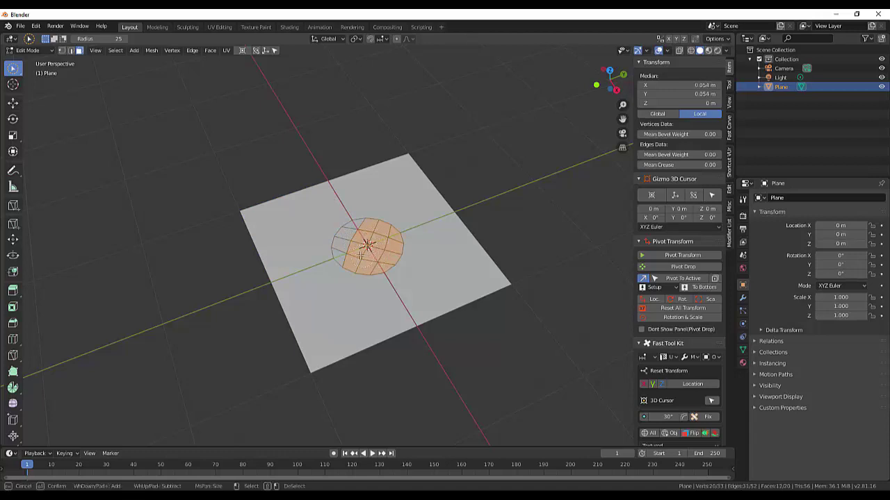
pyautogui.moveTo(378, 255); pyautogui.dragTo(372, 256)
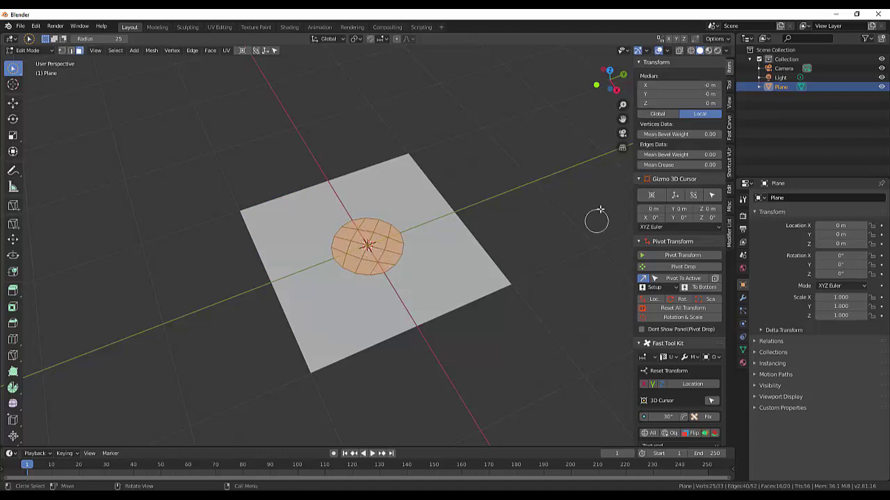
pyautogui.press('x')
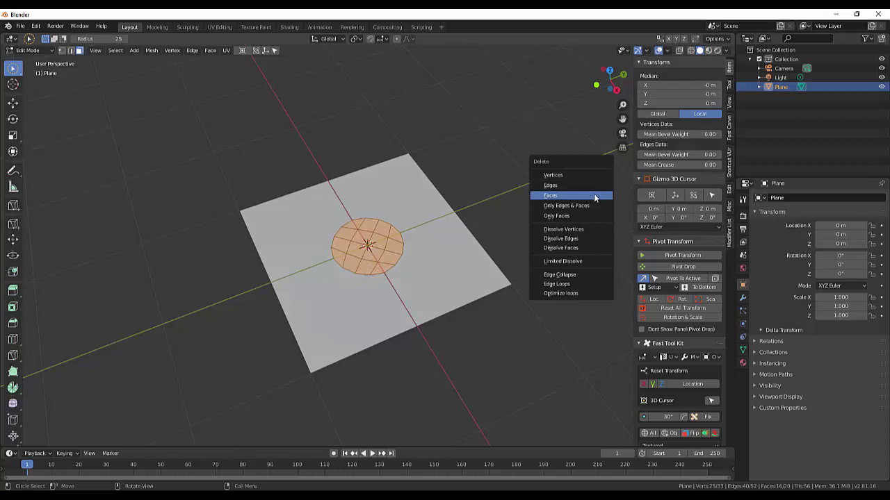
pyautogui.click(558, 197)
pyautogui.moveTo(504, 191)
pyautogui.mouseDown(button='middle')
pyautogui.moveTo(495, 248)
pyautogui.moveTo(560, 183)
pyautogui.moveTo(510, 133)
pyautogui.moveTo(475, 168)
pyautogui.mouseUp(button='middle')
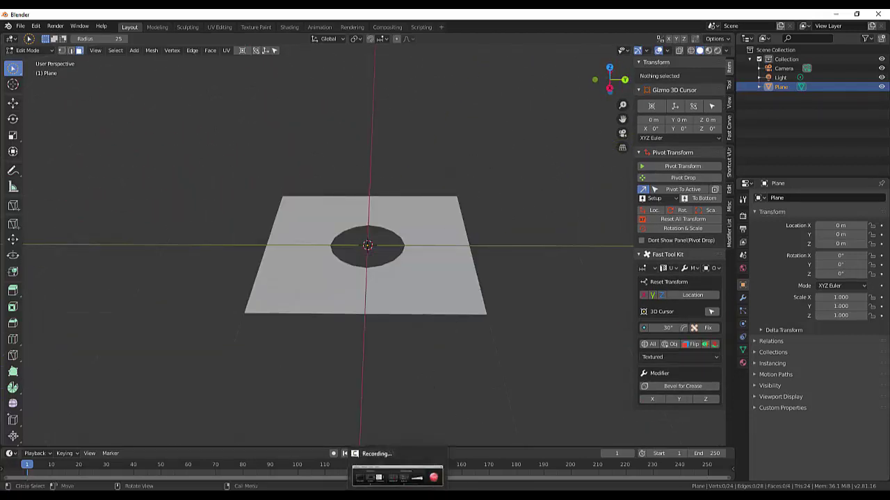
pyautogui.scroll(-3, 425, 415)
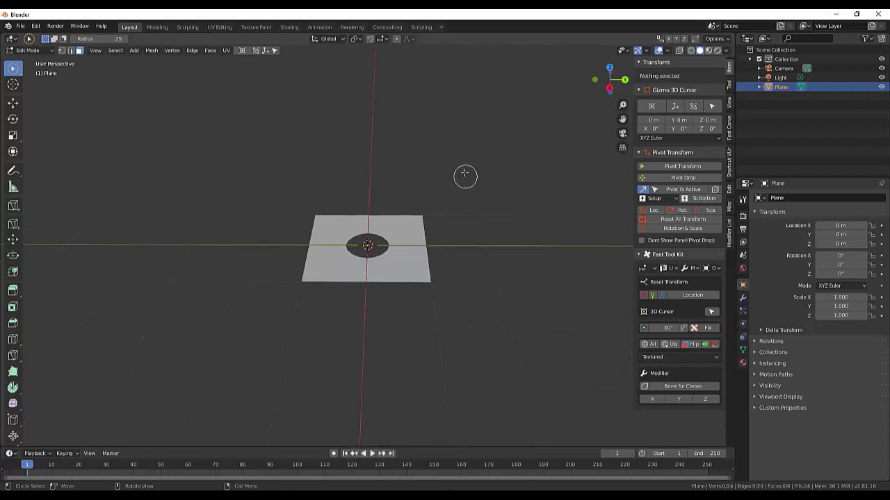
pyautogui.moveTo(464, 176)
pyautogui.mouseDown(button='middle')
pyautogui.moveTo(461, 165)
pyautogui.moveTo(477, 171)
pyautogui.mouseUp(button='middle')
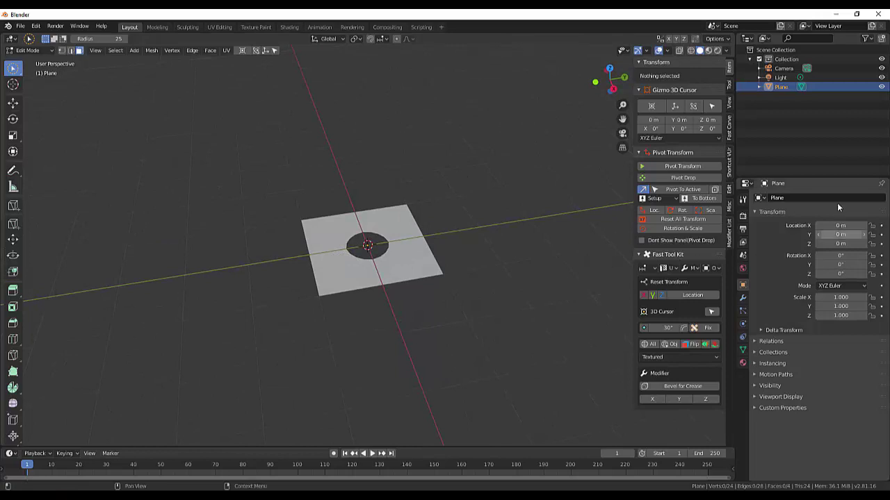
# - Add an Array modifier to the holed plate with relative offset X 0, Y 1
pyautogui.click(743, 299)
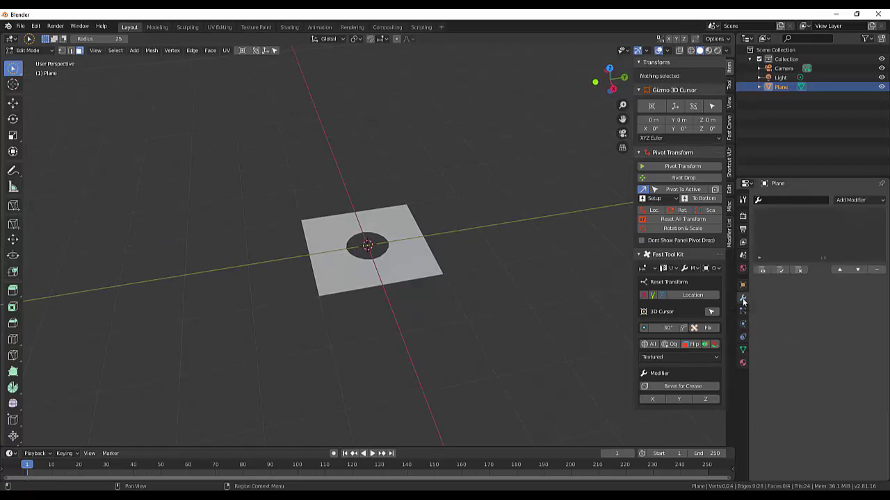
pyautogui.click(851, 199)
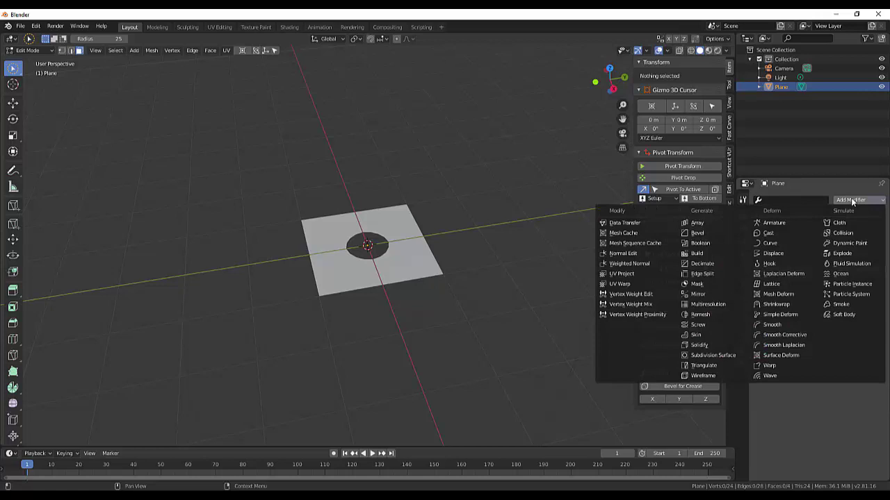
pyautogui.click(697, 223)
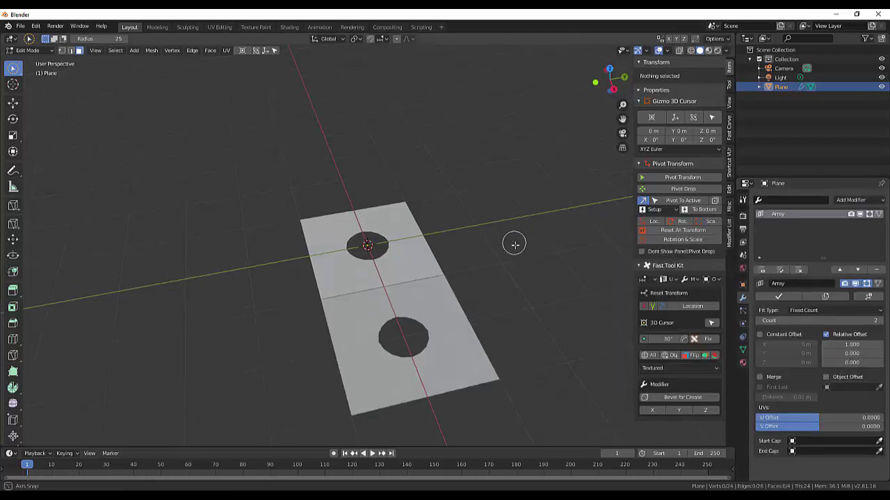
pyautogui.moveTo(514, 244)
pyautogui.mouseDown(button='middle')
pyautogui.moveTo(530, 252)
pyautogui.moveTo(504, 251)
pyautogui.mouseUp(button='middle')
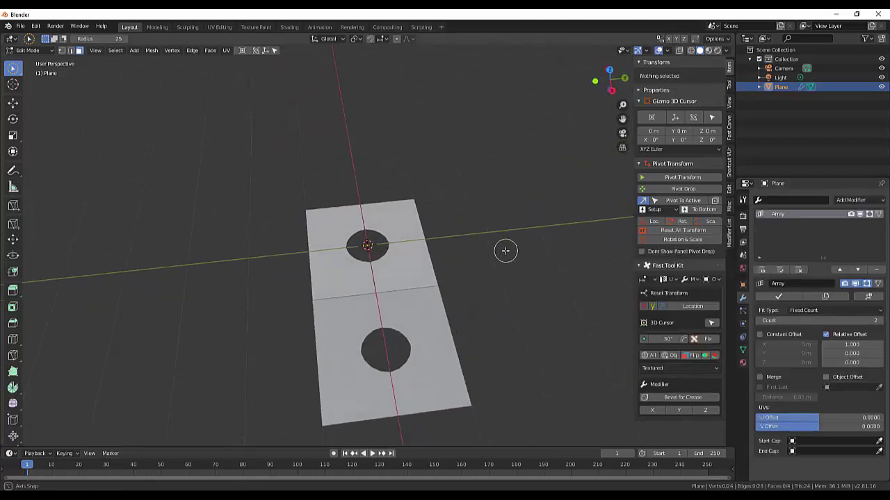
pyautogui.click(851, 353)
pyautogui.write('0.0')
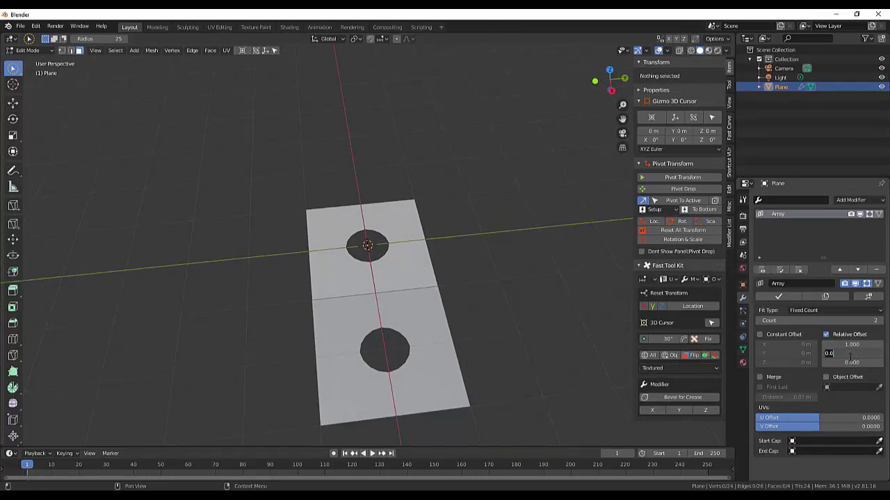
pyautogui.write('1')
pyautogui.press('Return')
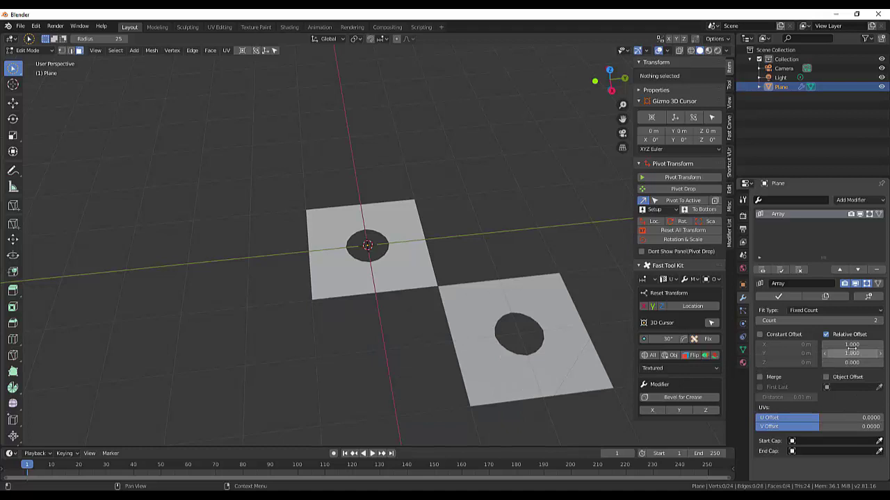
pyautogui.click(851, 344)
pyautogui.write('0')
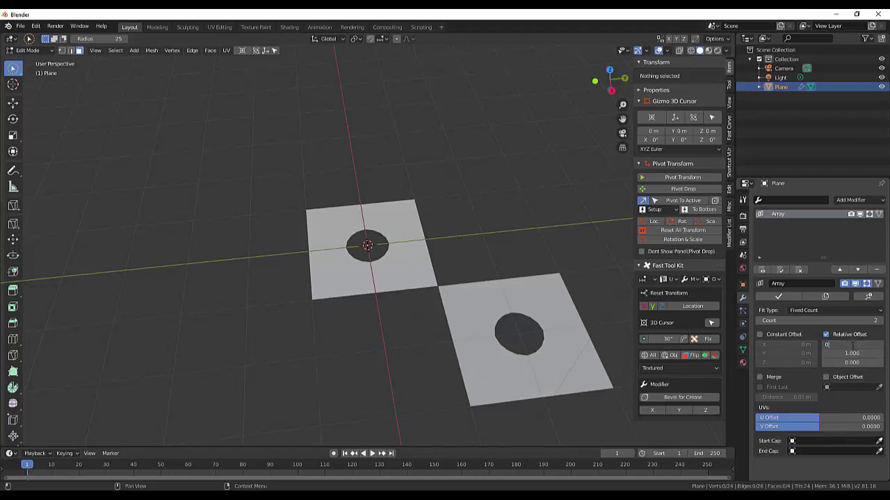
pyautogui.press('Return')
pyautogui.moveTo(532, 363); pyautogui.dragTo(536, 357, button='middle')
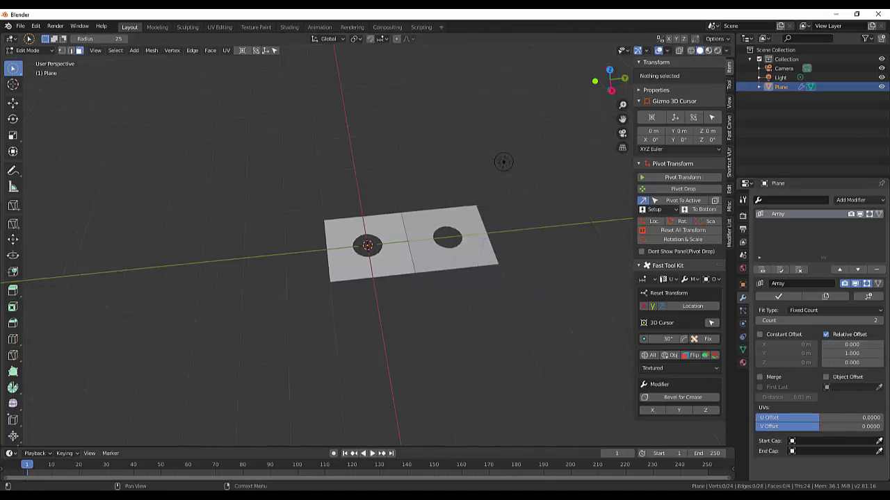
# - Set the array count to 5
pyautogui.moveTo(877, 320); pyautogui.dragTo(889, 320)
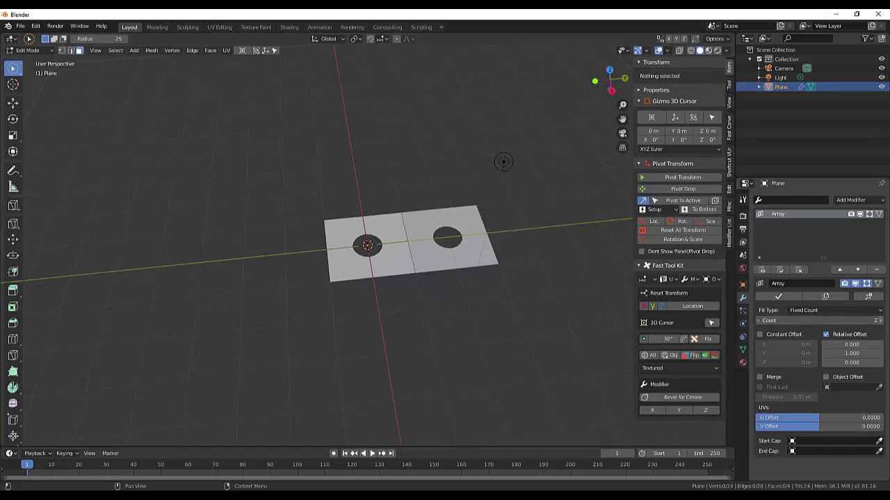
pyautogui.scroll(-1, 516, 324)
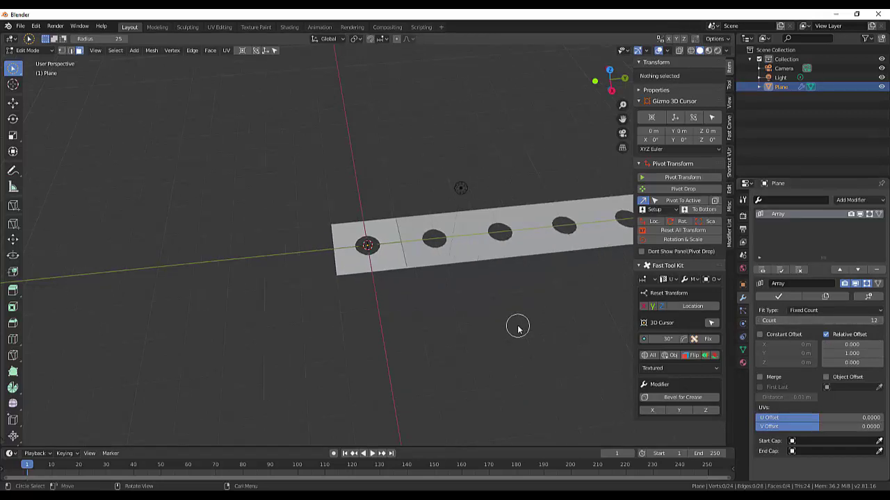
pyautogui.scroll(-2, 516, 324)
pyautogui.scroll(-3, 511, 328)
pyautogui.scroll(-2, 508, 330)
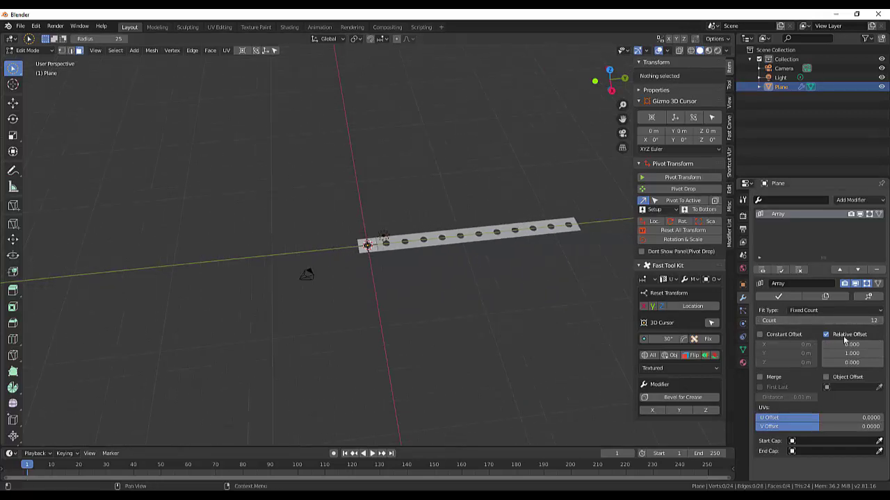
pyautogui.click(867, 322)
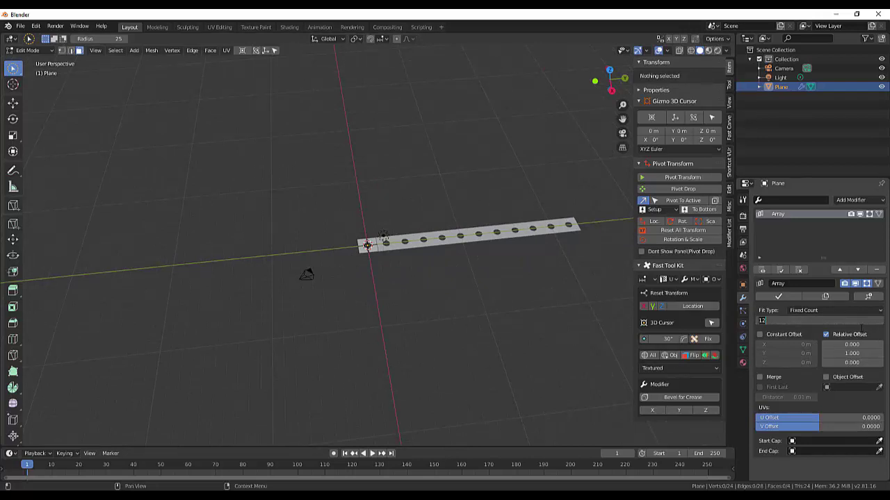
pyautogui.write('5')
pyautogui.press('Return')
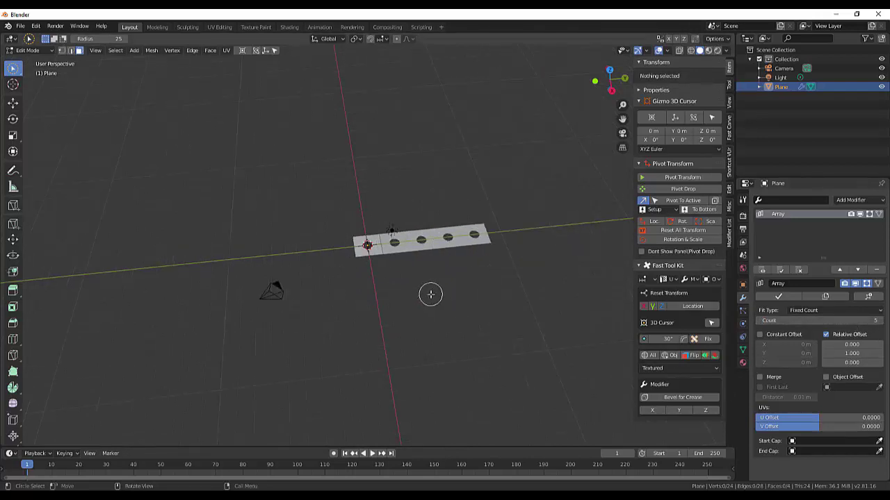
# - Switch to the Tweak tool, tick Merge on the Array modifier and apply it
pyautogui.scroll(4, 430, 294)
pyautogui.moveTo(426, 288)
pyautogui.keyDown('shift'); pyautogui.mouseDown(button='middle')
pyautogui.moveTo(364, 367)
pyautogui.moveTo(298, 399)
pyautogui.mouseUp(button='middle'); pyautogui.keyUp('shift')
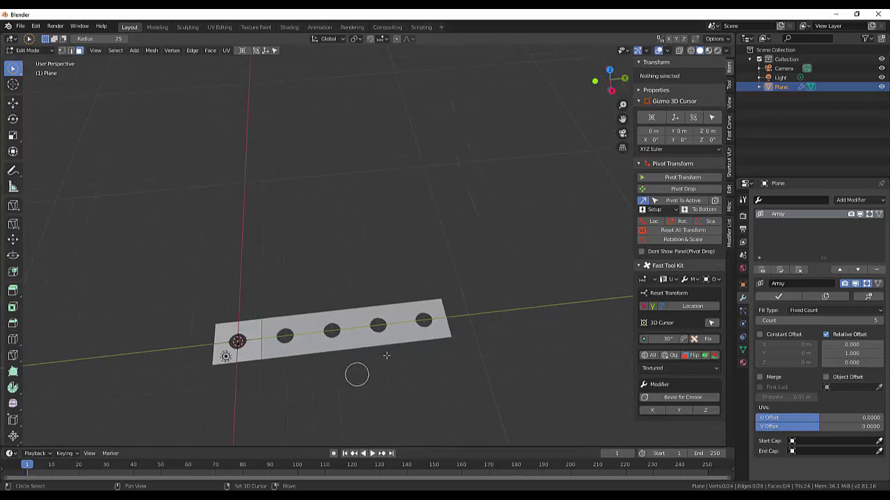
pyautogui.moveTo(461, 341); pyautogui.dragTo(478, 350, button='middle')
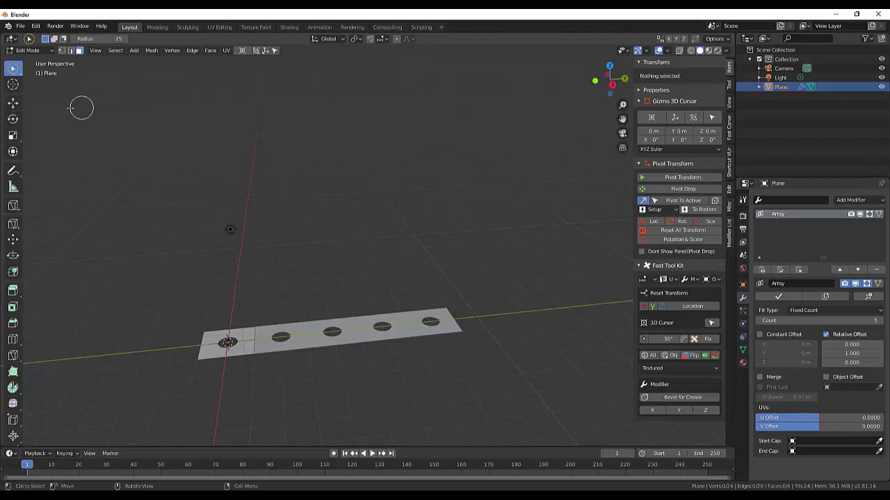
pyautogui.moveTo(13, 70); pyautogui.dragTo(40, 77)
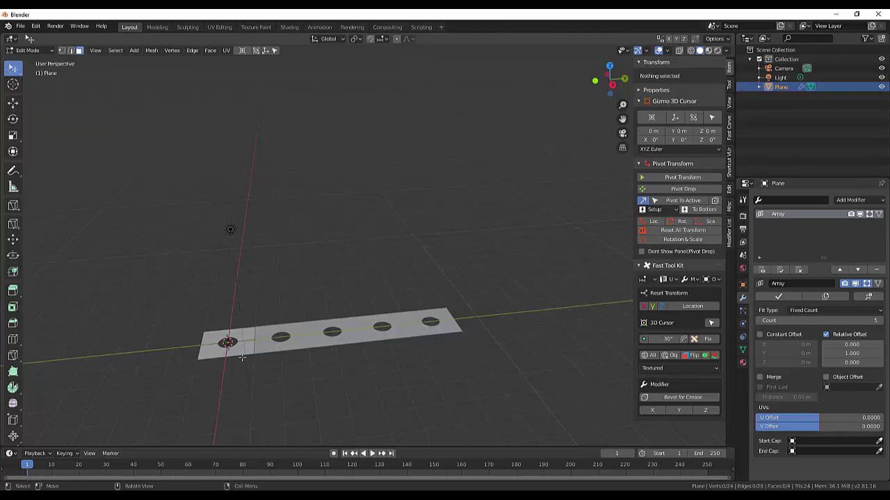
pyautogui.click(40, 77)
pyautogui.click(216, 351)
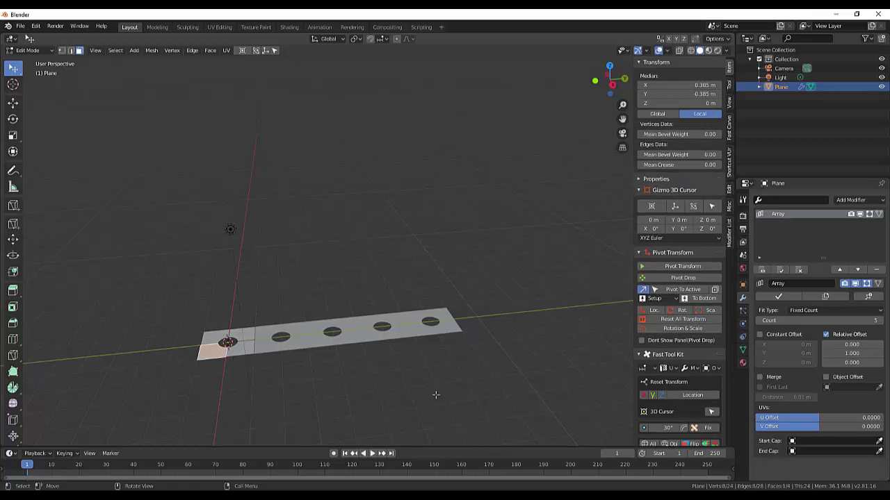
pyautogui.press('a')
pyautogui.hotkey('alt', 'a')
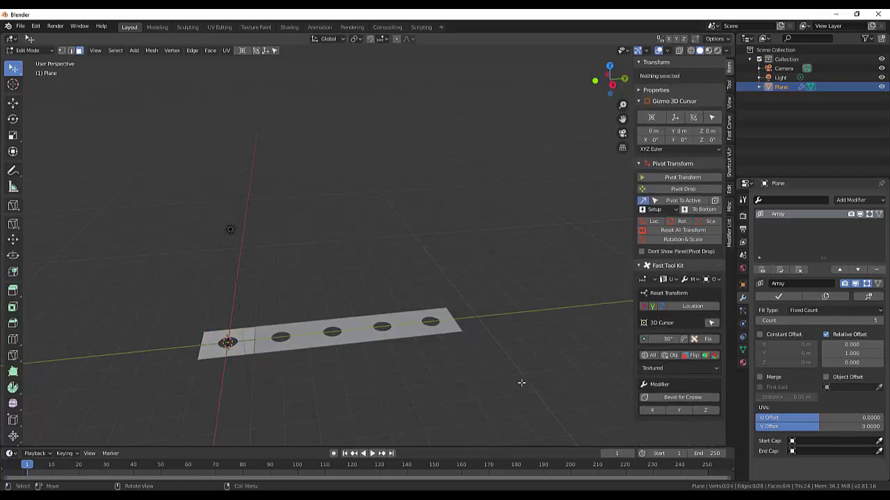
pyautogui.click(760, 377)
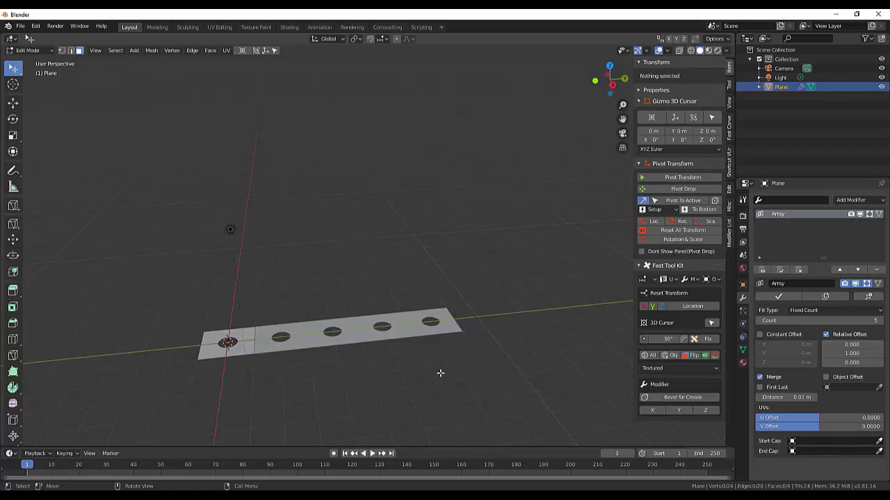
pyautogui.click(779, 298)
pyautogui.moveTo(472, 316)
pyautogui.mouseDown(button='middle')
pyautogui.moveTo(477, 357)
pyautogui.moveTo(481, 331)
pyautogui.mouseUp(button='middle')
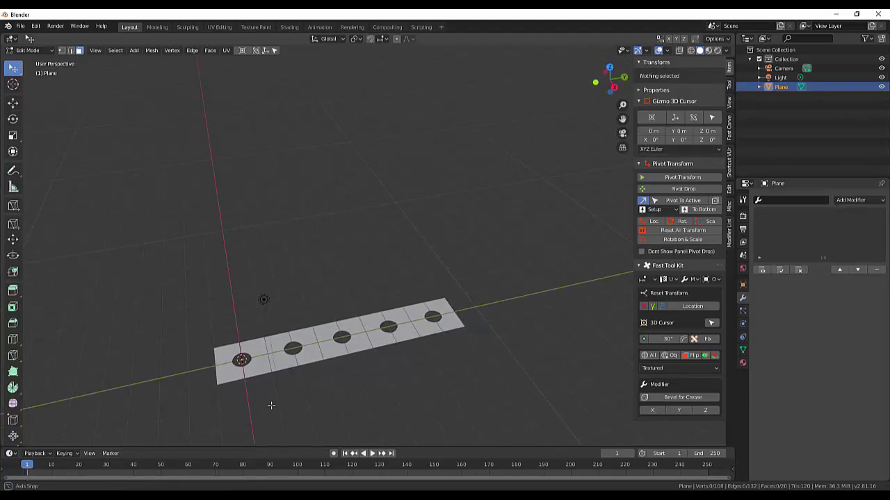
# - In edge select mode, select the short end edges at both ends of the strip
pyautogui.moveTo(268, 407); pyautogui.dragTo(248, 401, button='middle')
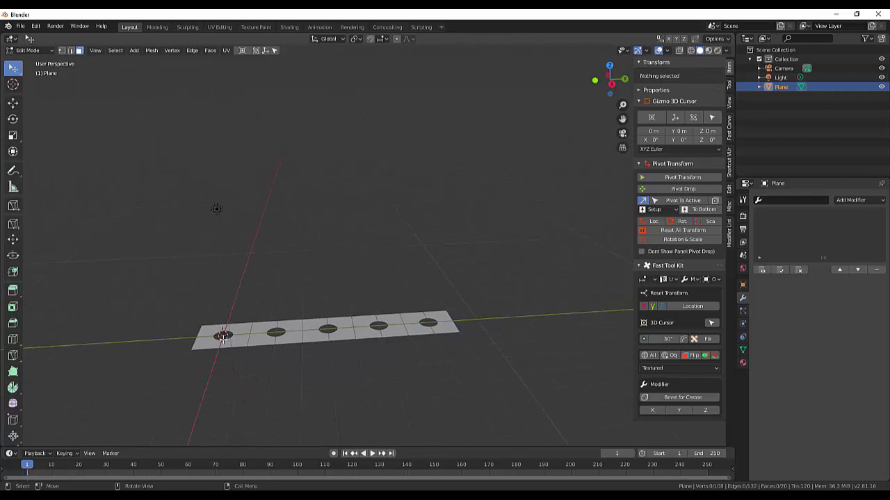
pyautogui.scroll(2, 221, 336)
pyautogui.keyDown('shift'); pyautogui.moveTo(185, 368); pyautogui.dragTo(256, 297, button='middle'); pyautogui.keyUp('shift')
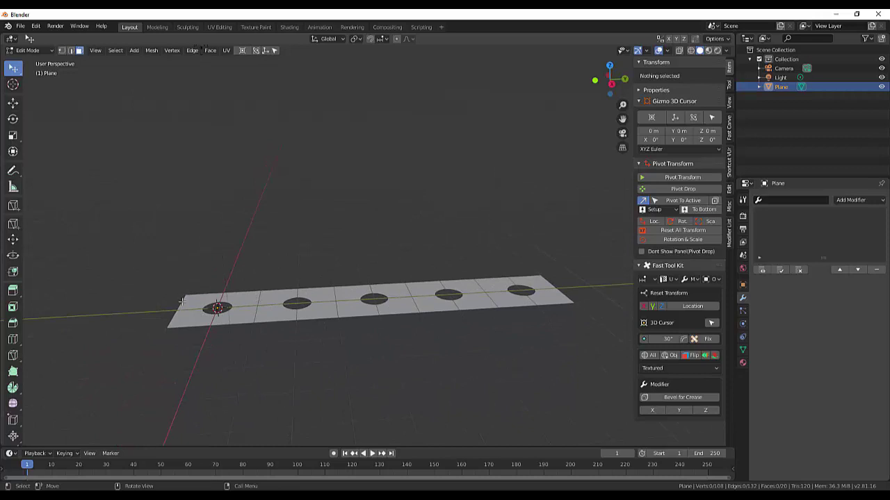
pyautogui.click(181, 301)
pyautogui.click(70, 50)
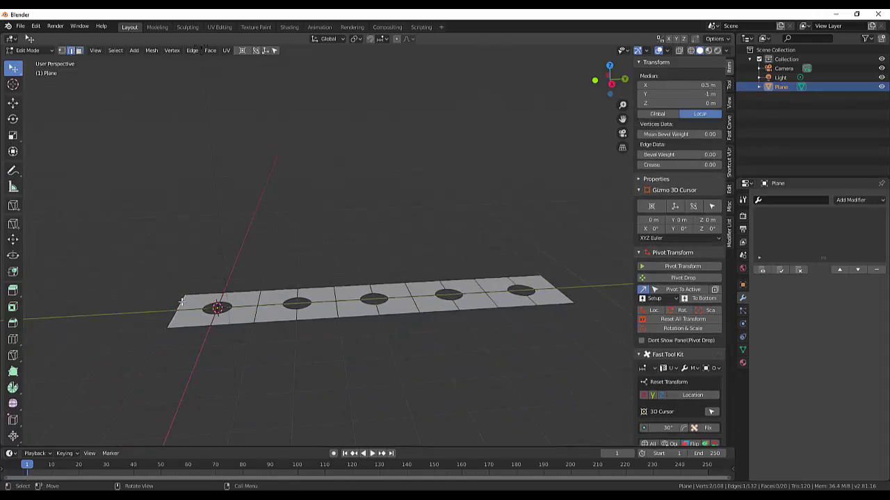
pyautogui.keyDown('shift'); pyautogui.click(172, 323); pyautogui.keyUp('shift')
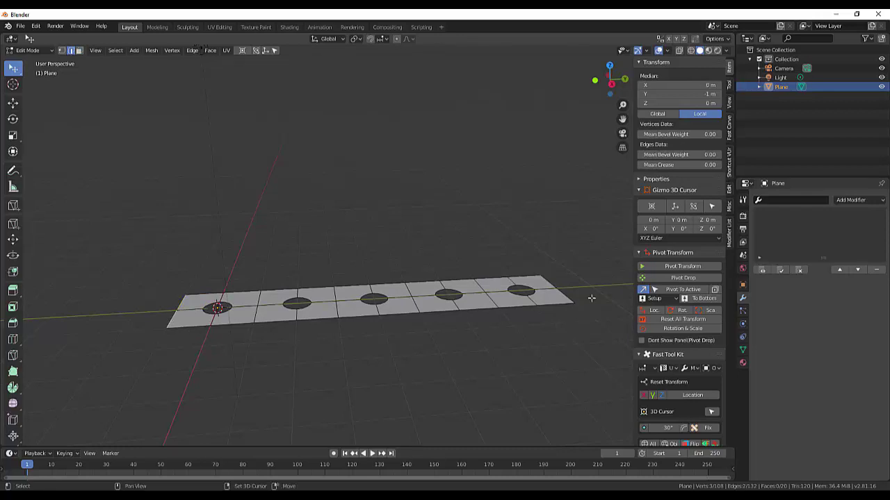
pyautogui.keyDown('shift'); pyautogui.click(562, 289); pyautogui.keyUp('shift')
pyautogui.keyDown('shift'); pyautogui.click(564, 296); pyautogui.keyUp('shift')
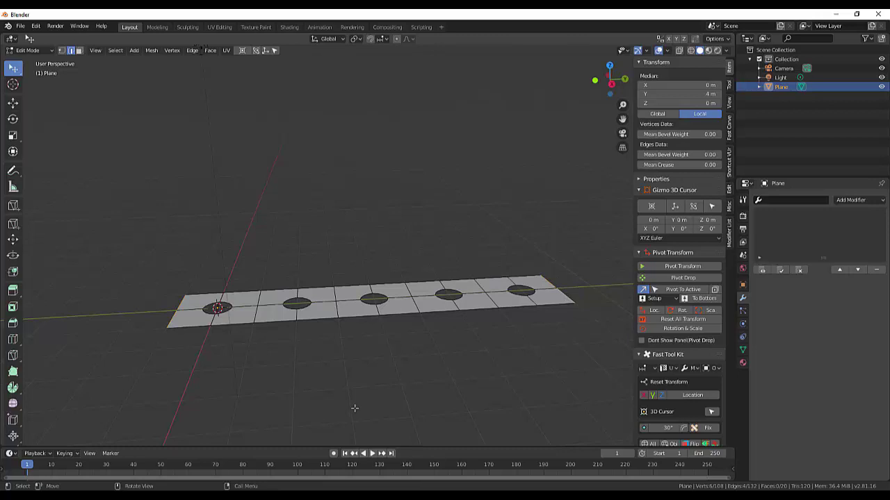
# - Extrude the selected end edges straight up along Z by 1 m
pyautogui.press('e')
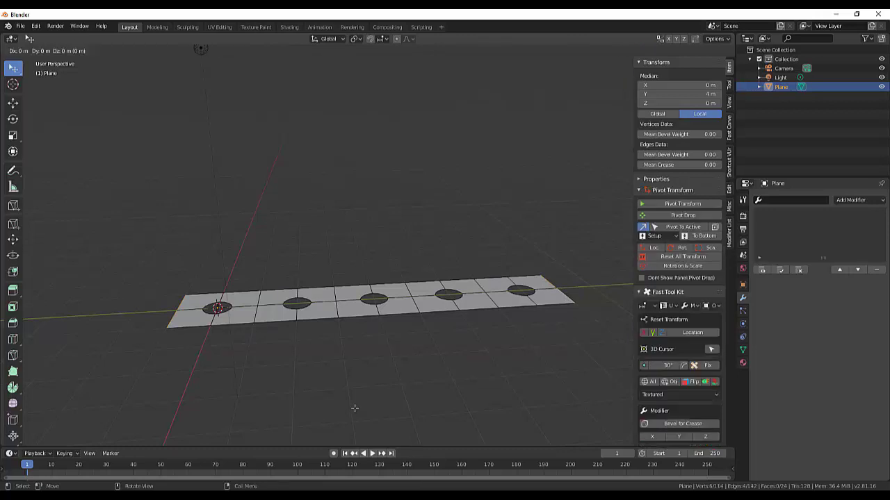
pyautogui.press('z')
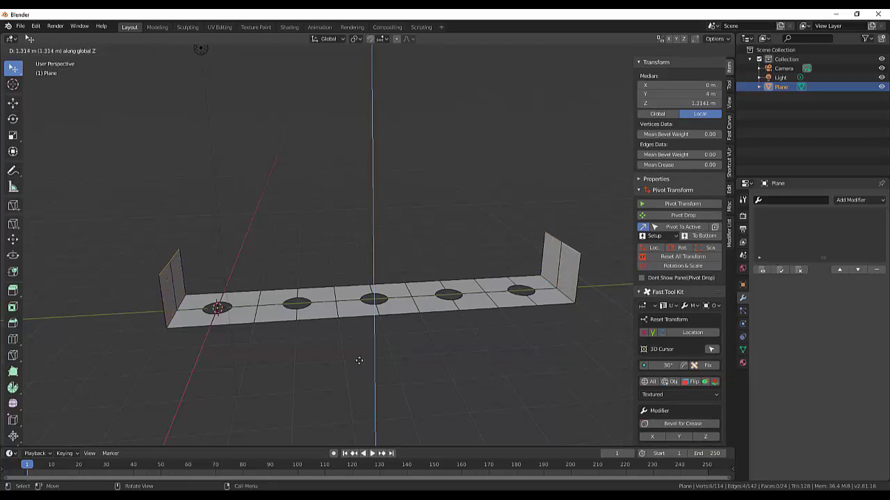
pyautogui.click(358, 361)
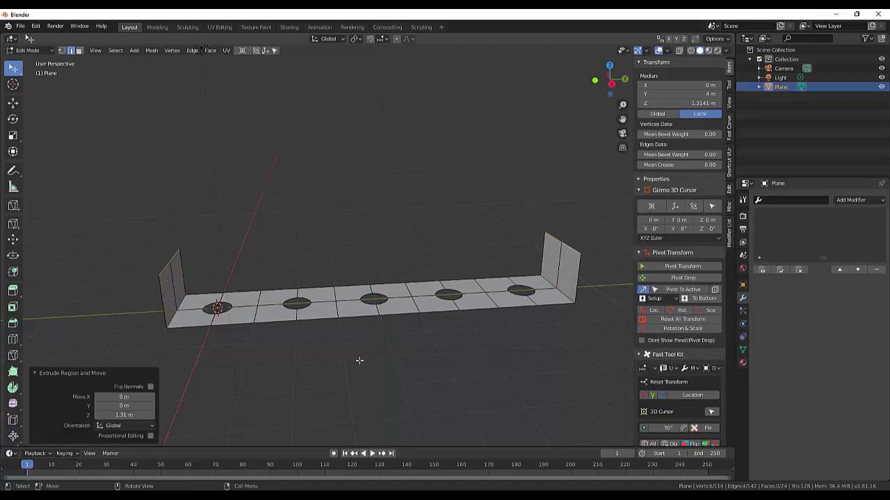
pyautogui.click(121, 415)
pyautogui.write('1')
pyautogui.press('Return')
pyautogui.moveTo(328, 387); pyautogui.dragTo(274, 379, button='middle')
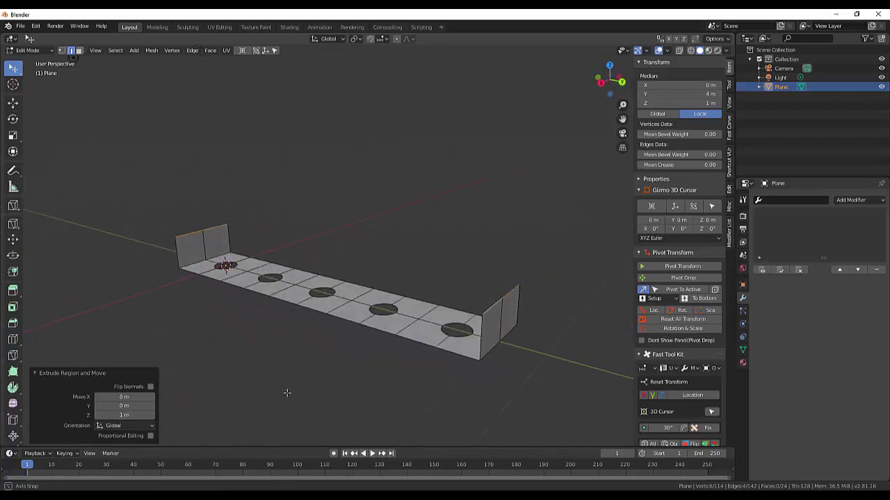
pyautogui.moveTo(273, 378); pyautogui.dragTo(318, 401, button='middle')
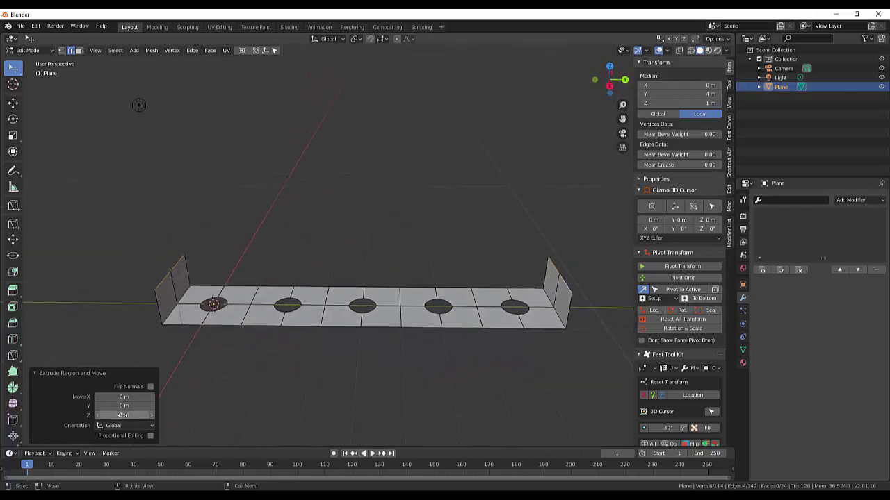
# - Raise the end wall extrusion height to 2 m
pyautogui.click(122, 415)
pyautogui.write('2')
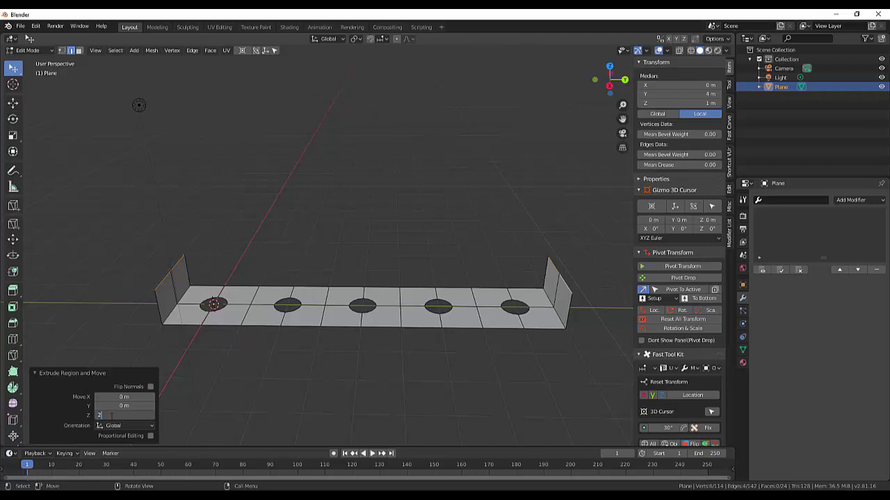
pyautogui.press('Return')
pyautogui.moveTo(275, 382)
pyautogui.mouseDown(button='middle')
pyautogui.moveTo(197, 349)
pyautogui.moveTo(177, 363)
pyautogui.moveTo(333, 377)
pyautogui.moveTo(302, 389)
pyautogui.moveTo(244, 386)
pyautogui.mouseUp(button='middle')
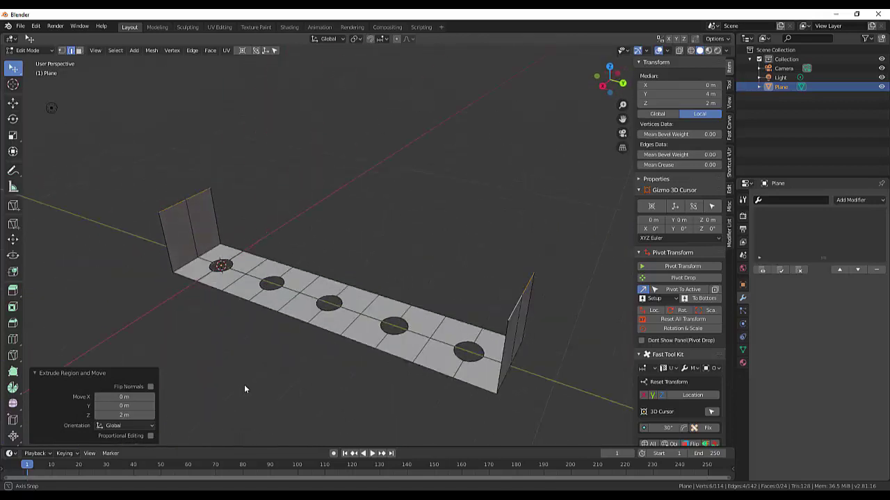
# - Select both faces of the left end wall and cut a centred horizontal edge loop
pyautogui.click(79, 51)
pyautogui.click(178, 239)
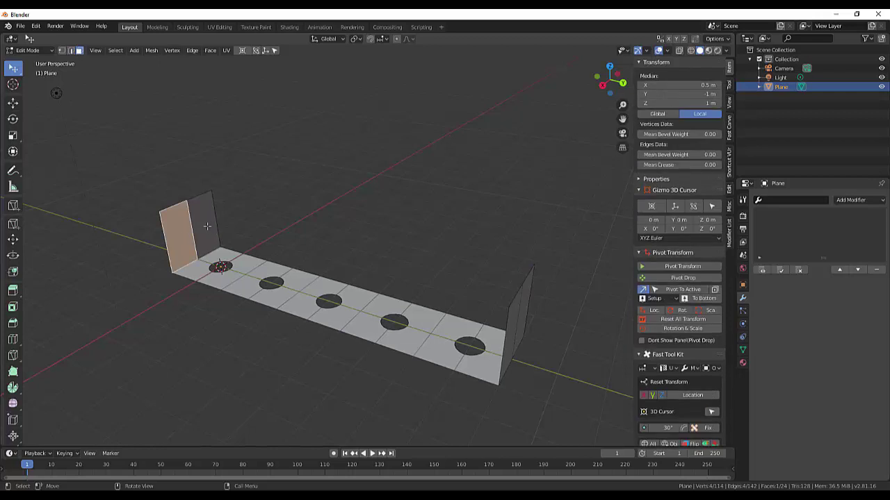
pyautogui.keyDown('shift'); pyautogui.click(205, 227); pyautogui.keyUp('shift')
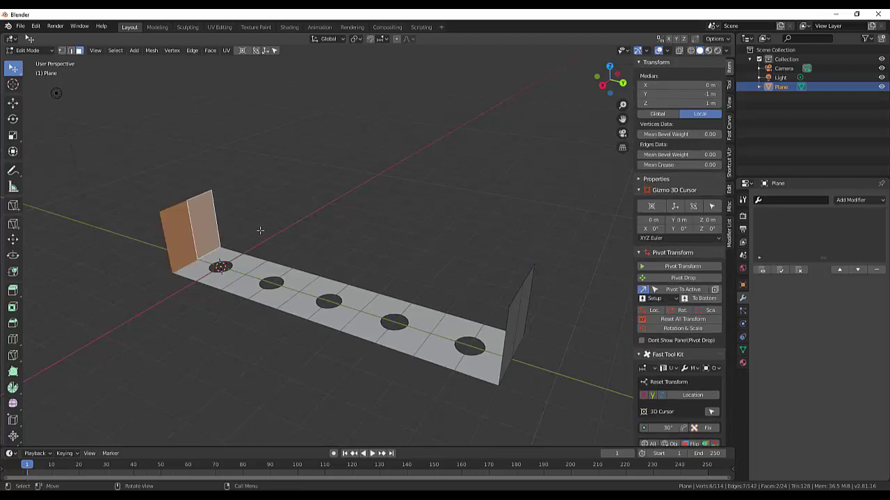
pyautogui.press('ctrl')
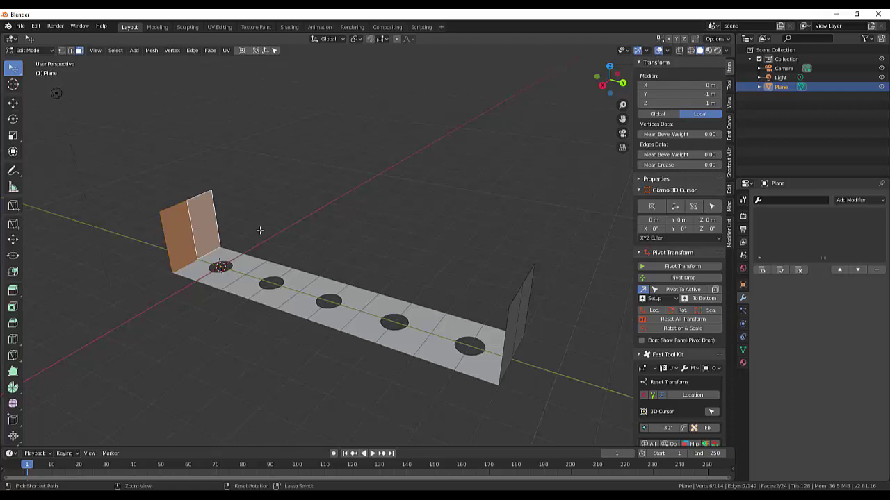
pyautogui.hotkey('ctrl', 'r')
pyautogui.click(219, 229)
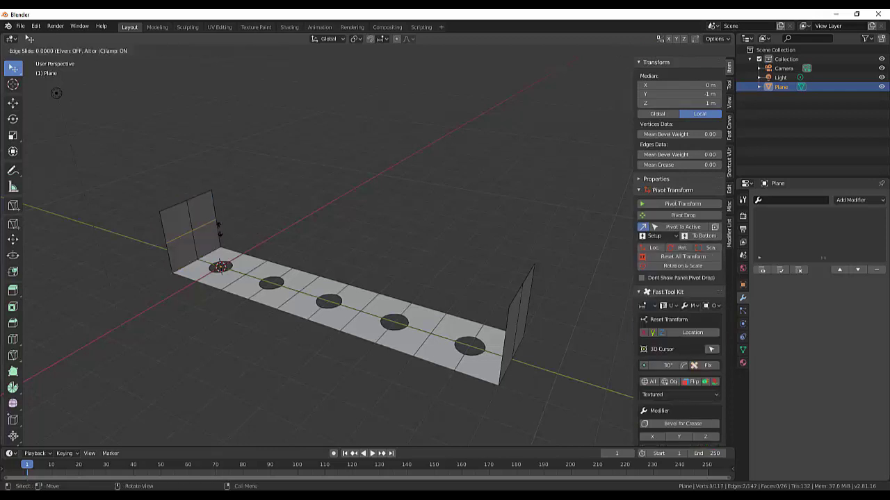
pyautogui.rightClick(219, 230)
# - Select the middle edge of the opposite end wall
pyautogui.moveTo(393, 245); pyautogui.dragTo(577, 239, button='middle')
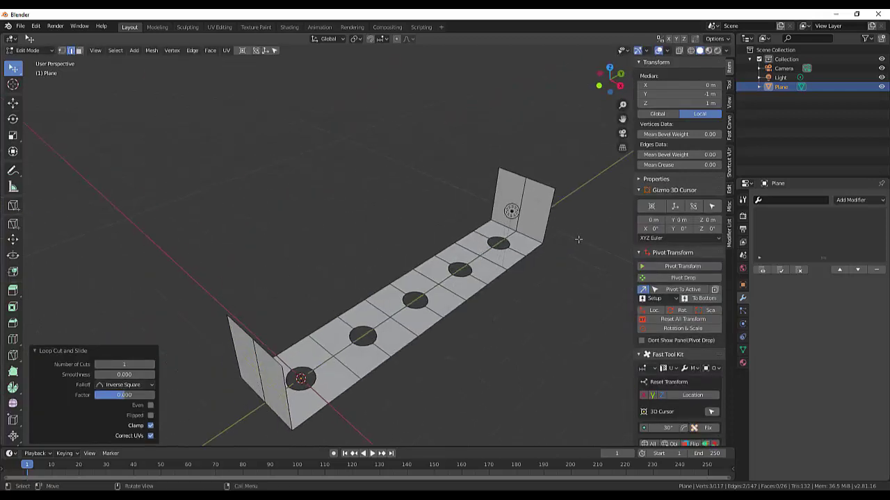
pyautogui.click(536, 221)
pyautogui.click(522, 217)
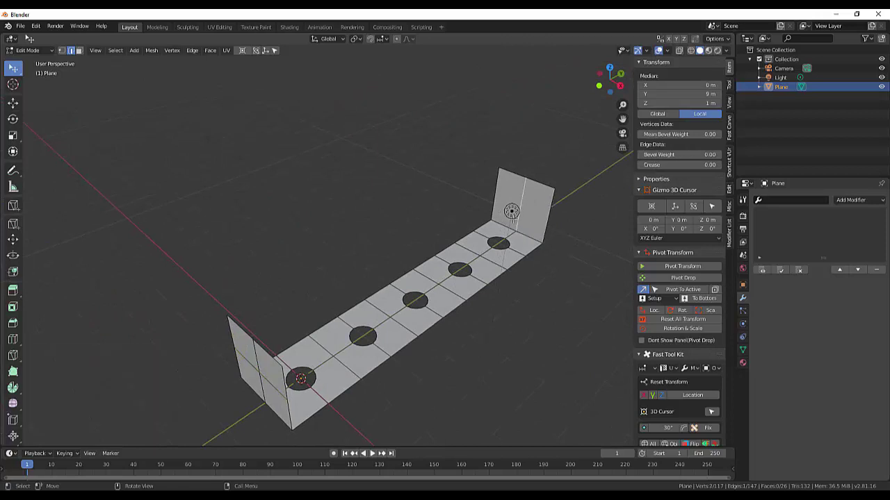
# - Delete the Camera and the Light objects from the Outliner, leaving only the Plane
pyautogui.click(778, 79)
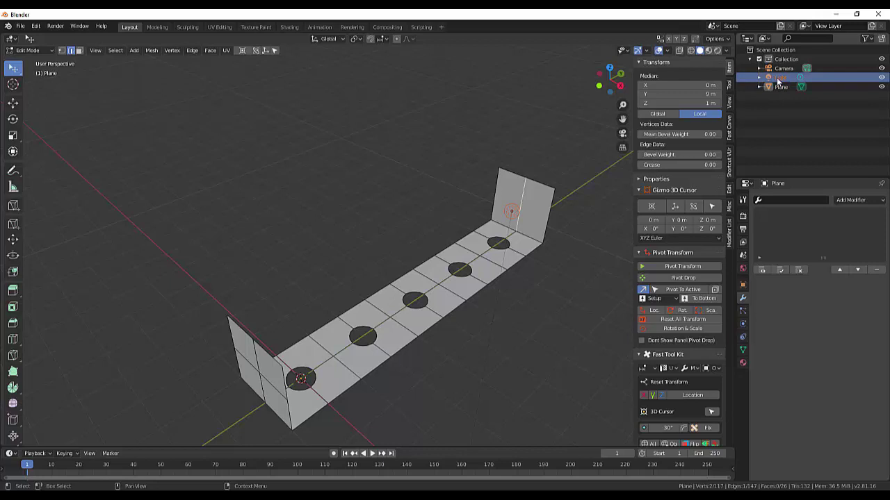
pyautogui.click(777, 67)
pyautogui.rightClick(778, 68)
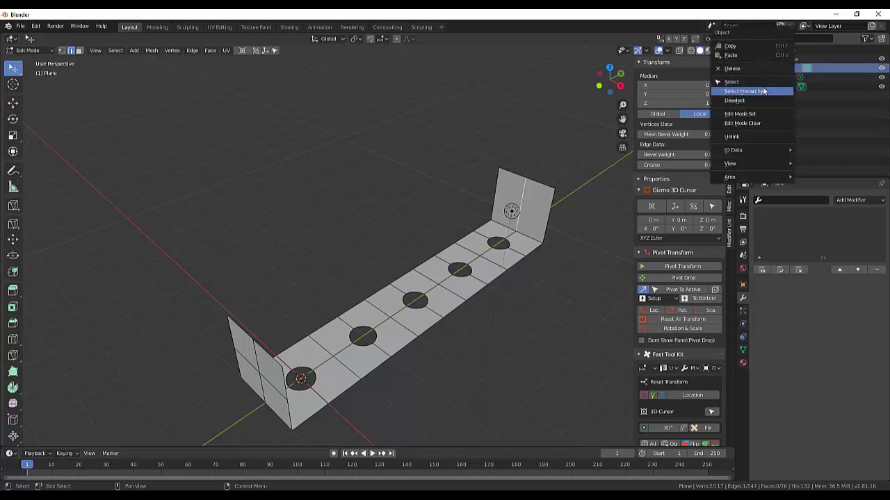
pyautogui.click(744, 68)
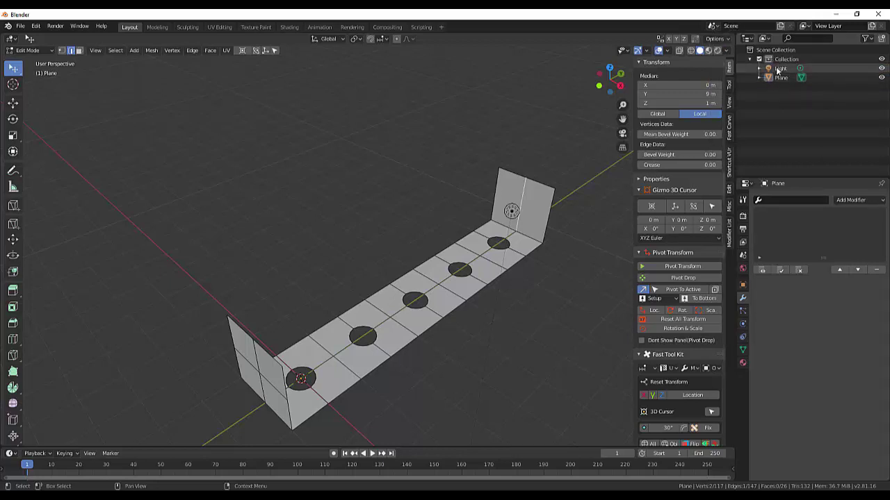
pyautogui.click(776, 69)
pyautogui.rightClick(777, 67)
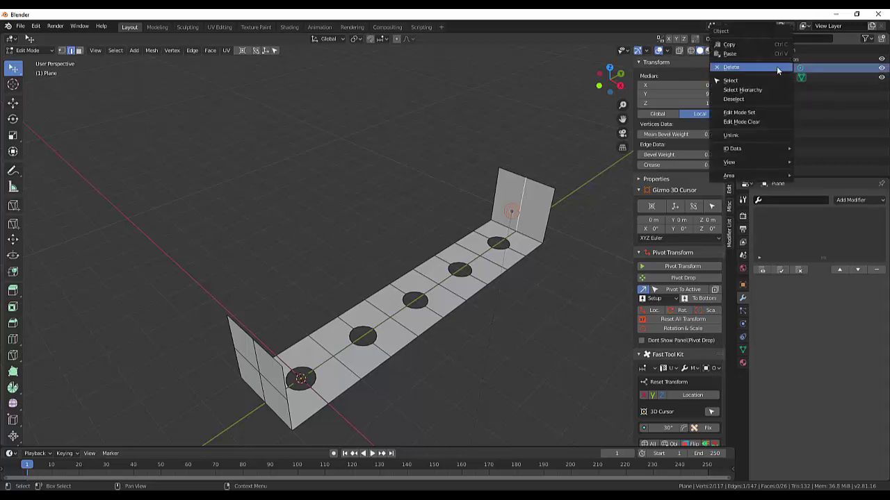
pyautogui.click(731, 67)
pyautogui.click(541, 266)
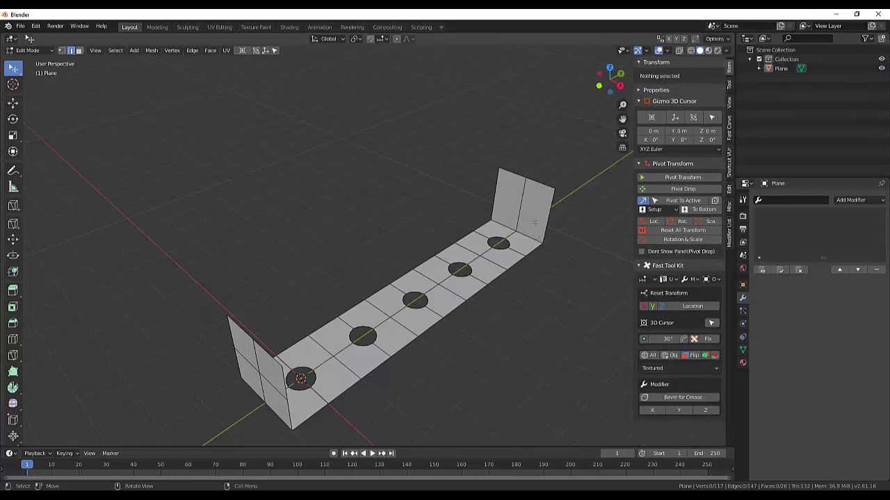
pyautogui.click(494, 218)
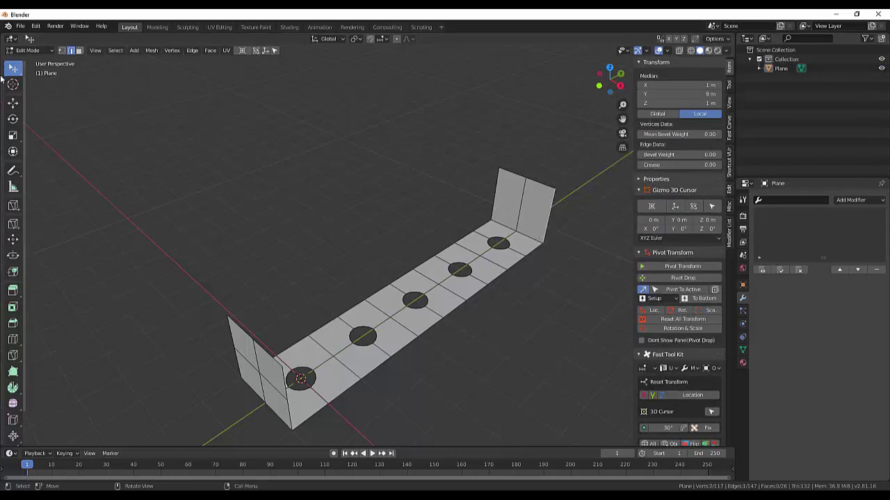
# - Select both faces of the far end wall and loop-cut it horizontally through the middle
pyautogui.click(79, 50)
pyautogui.click(532, 210)
pyautogui.keyDown('shift'); pyautogui.click(507, 203); pyautogui.keyUp('shift')
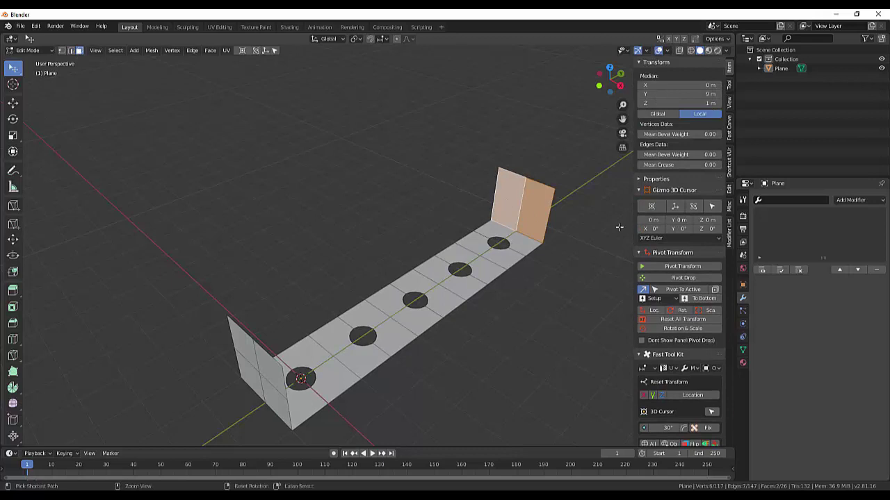
pyautogui.hotkey('ctrl', 'r')
pyautogui.click(547, 217)
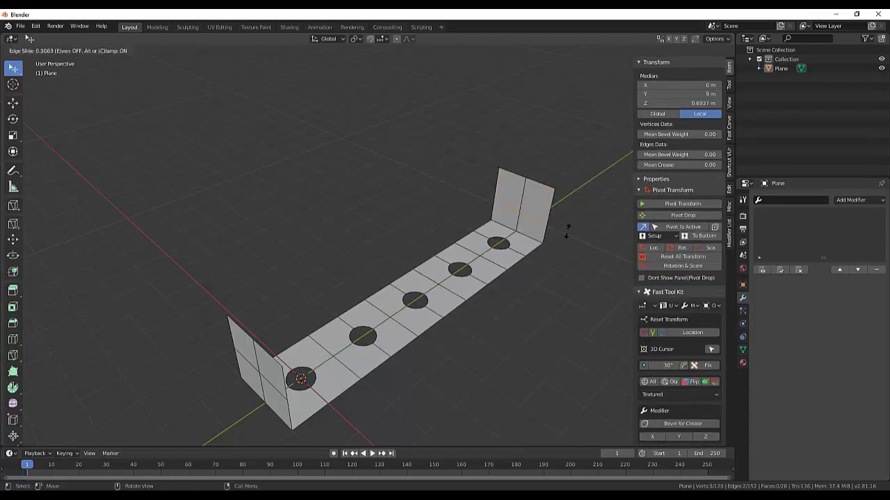
pyautogui.click(550, 217)
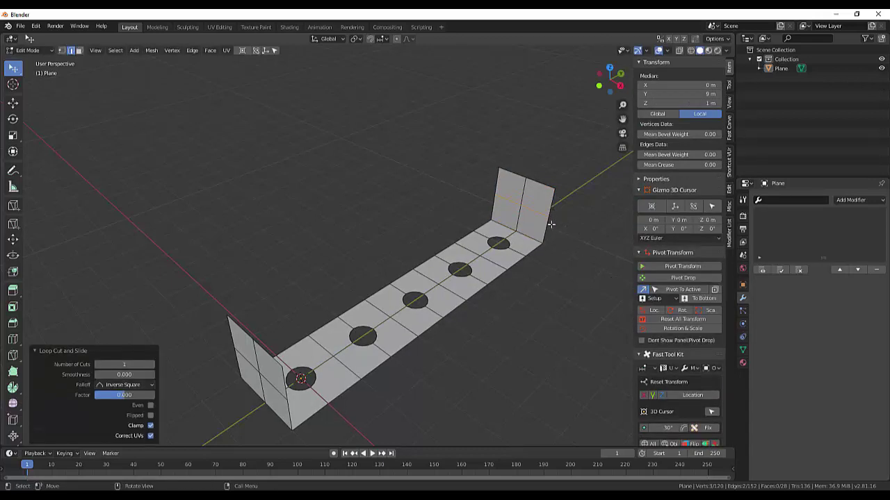
pyautogui.moveTo(572, 245)
pyautogui.mouseDown(button='middle')
pyautogui.moveTo(566, 255)
pyautogui.moveTo(473, 246)
pyautogui.moveTo(233, 206)
pyautogui.mouseUp(button='middle')
pyautogui.click(62, 50)
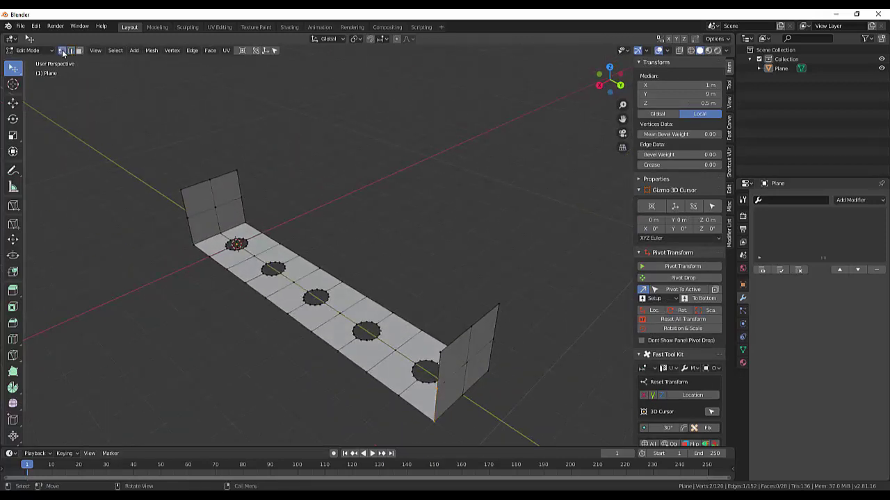
# - Vertex-bevel both end-wall centre vertices into 4-segment circles with 0.365 m width
pyautogui.click(214, 207)
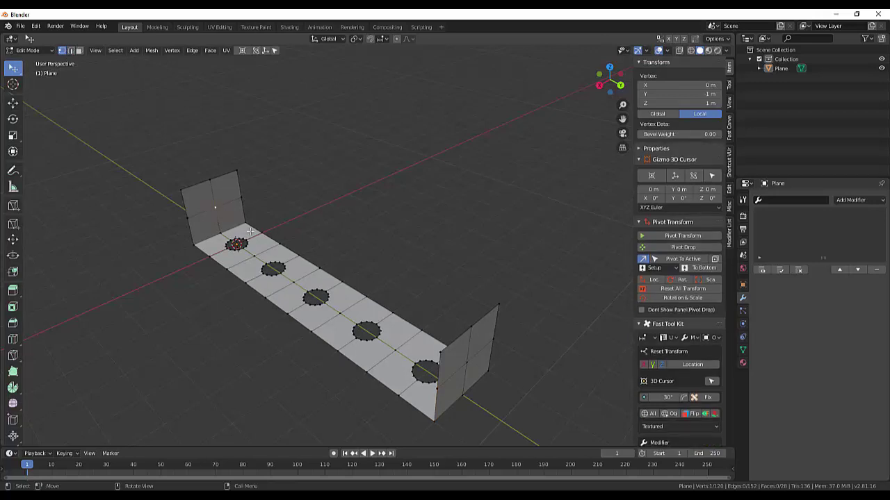
pyautogui.keyDown('shift'); pyautogui.click(469, 364); pyautogui.keyUp('shift')
pyautogui.hotkey('ctrl', 'shift', 'b')
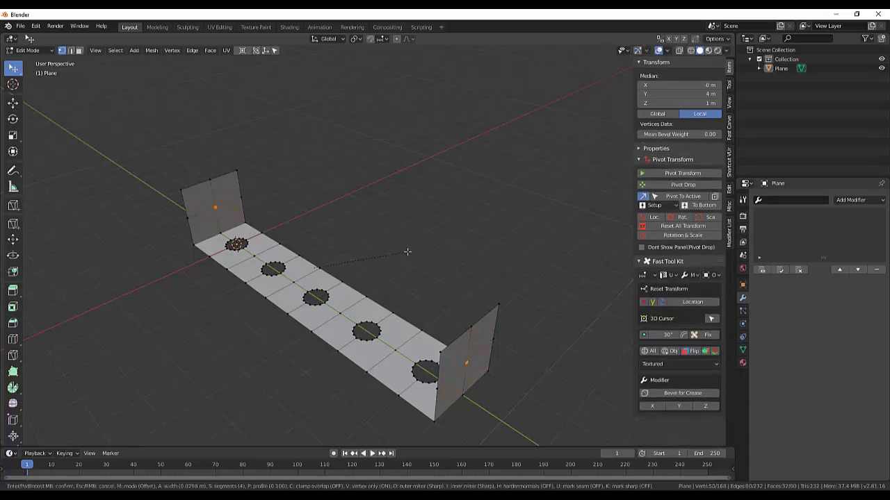
pyautogui.click(419, 249)
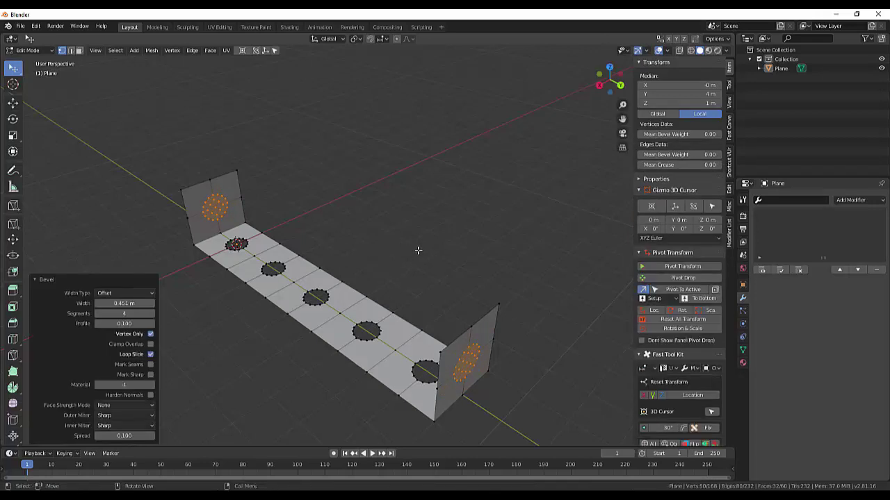
pyautogui.click(123, 303)
pyautogui.press('BackSpace')
pyautogui.press('BackSpace')
pyautogui.press('BackSpace')
pyautogui.press('Return')
# - Delete the selected wall geometry, then undo to restore the walls
pyautogui.press('x')
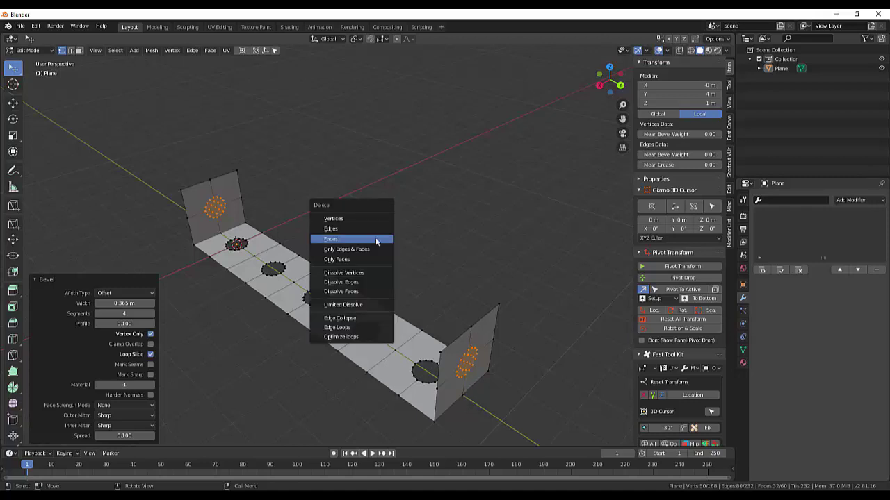
pyautogui.click(345, 219)
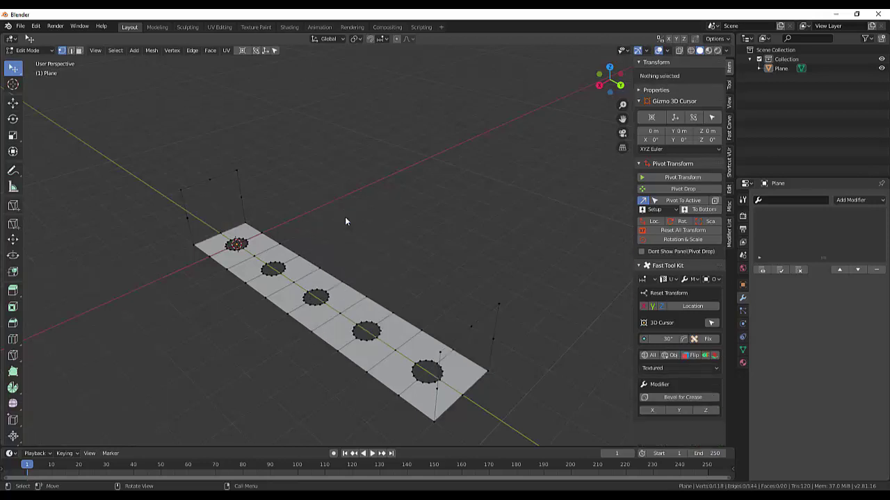
pyautogui.hotkey('ctrl', 'z')
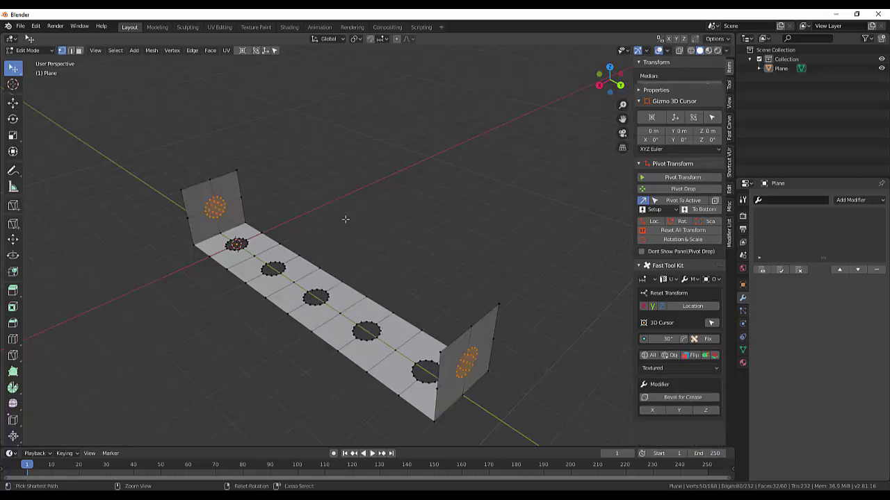
pyautogui.hotkey('ctrl', 'z')
pyautogui.scroll(2, 247, 222)
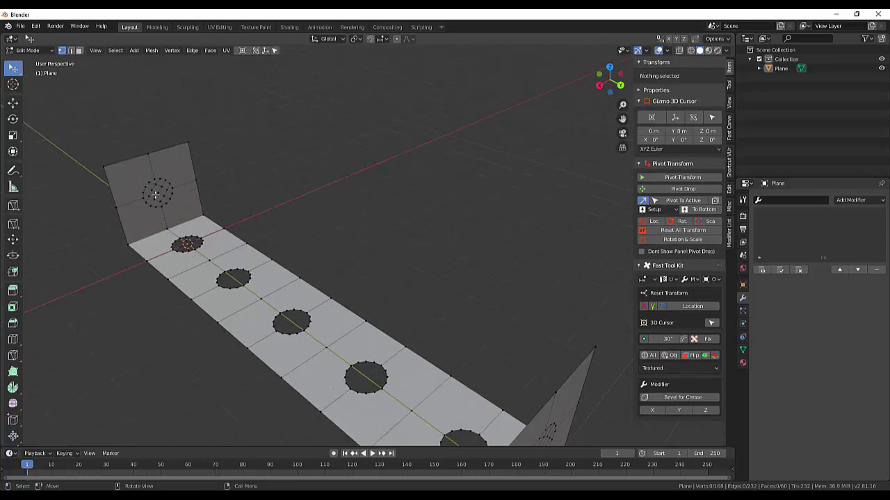
# - Switch to the Select Circle tool in face select mode and clear the trial selection
pyautogui.click(13, 74)
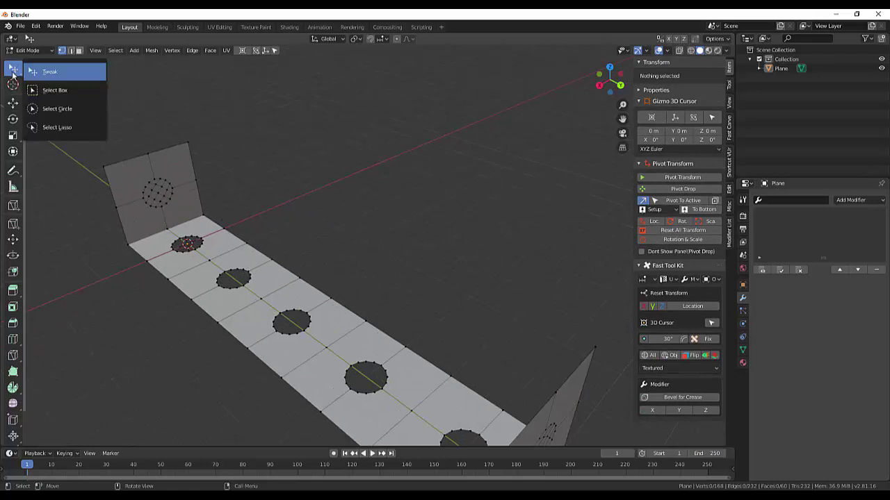
pyautogui.click(49, 109)
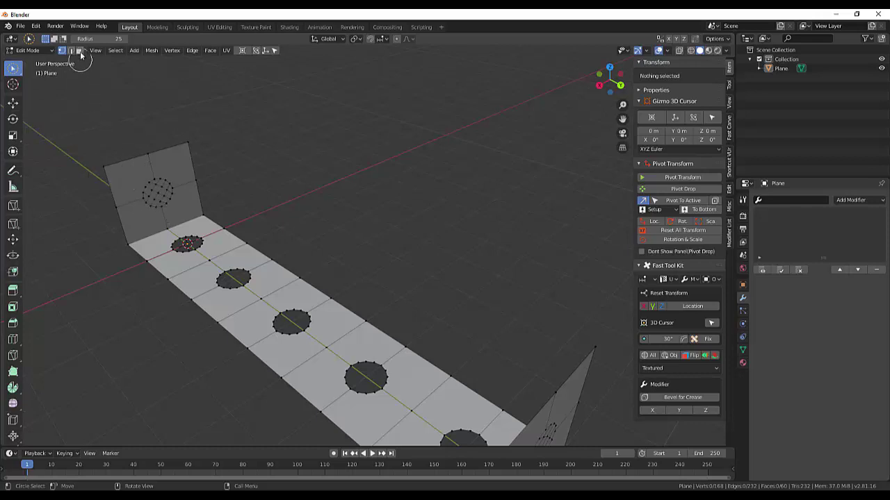
pyautogui.click(79, 51)
pyautogui.click(156, 193)
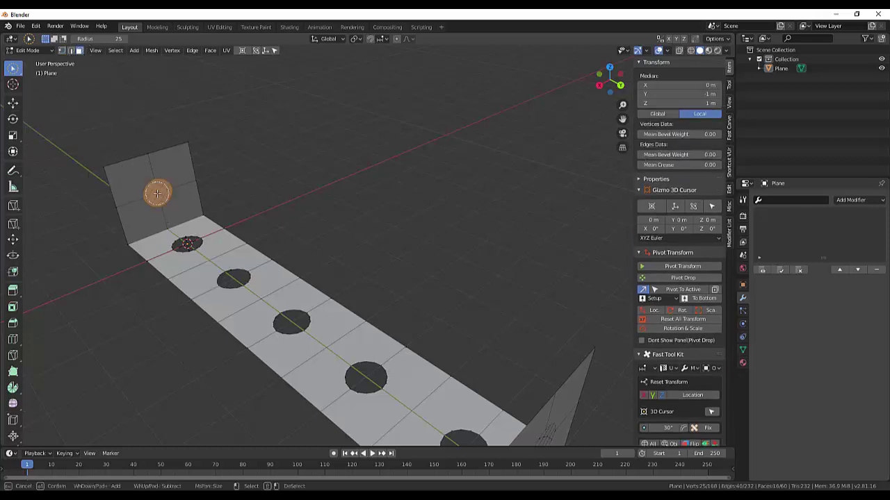
pyautogui.scroll(-3, 364, 267)
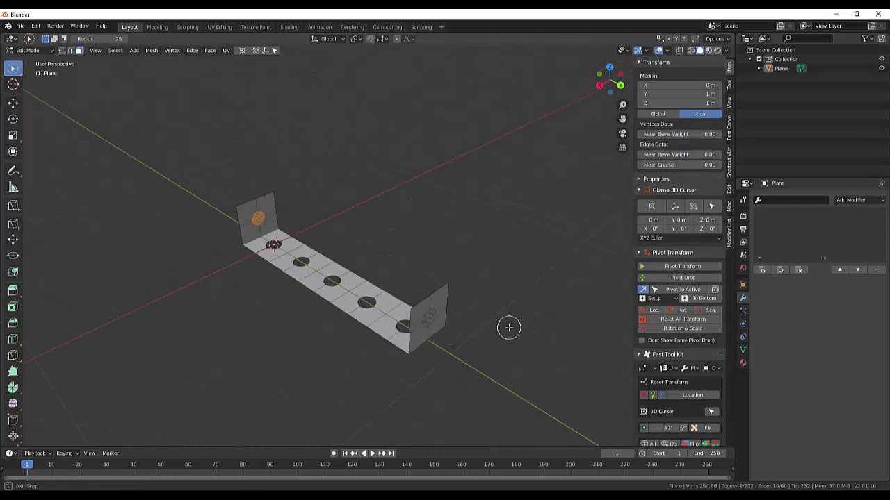
pyautogui.moveTo(503, 323); pyautogui.dragTo(380, 327, button='middle')
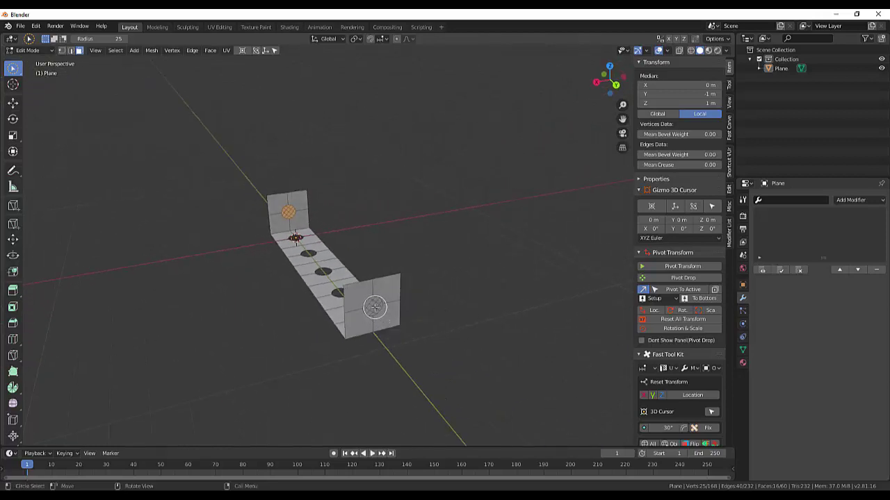
pyautogui.click(374, 308)
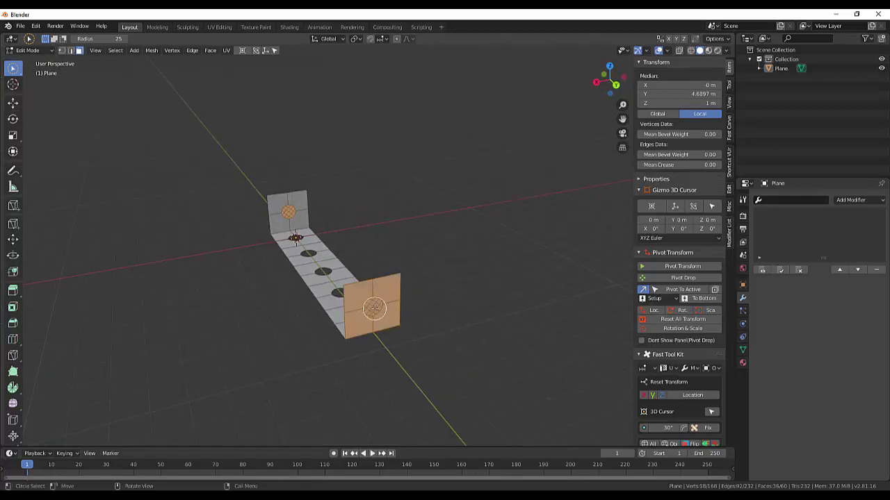
pyautogui.scroll(1, 374, 309)
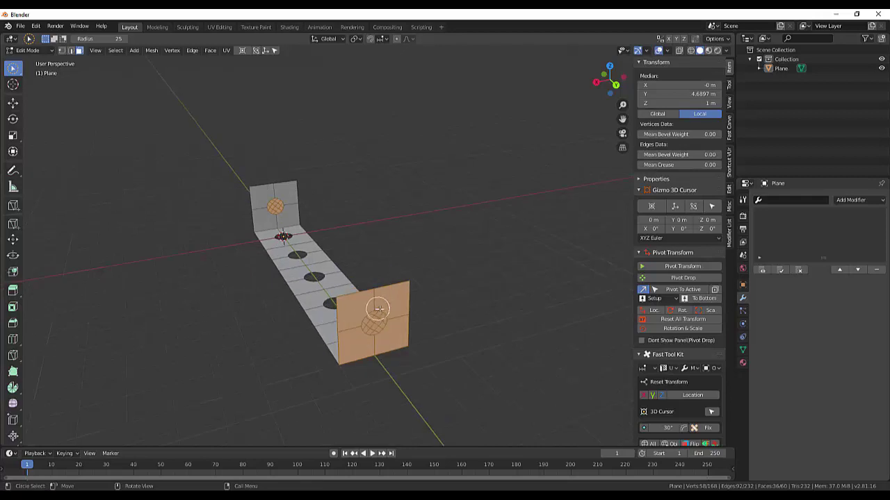
pyautogui.scroll(-1, 465, 300)
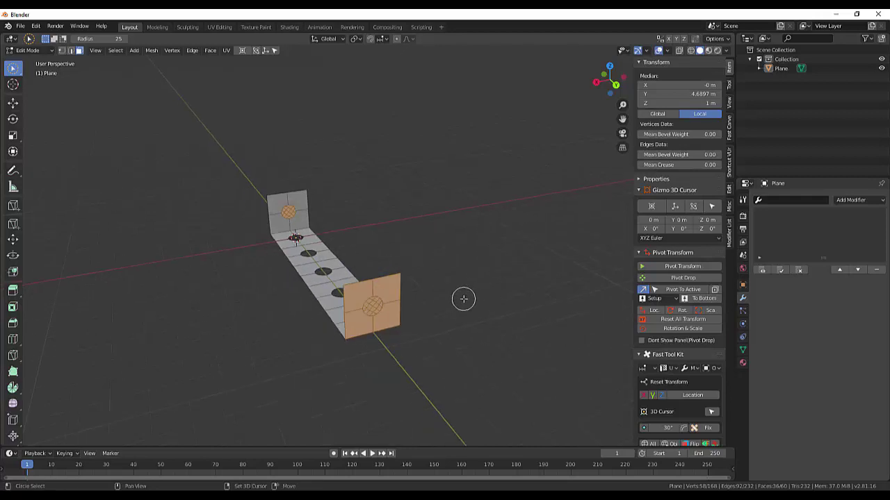
pyautogui.keyDown('shift'); pyautogui.moveTo(461, 298); pyautogui.dragTo(447, 312, button='right'); pyautogui.keyUp('shift')
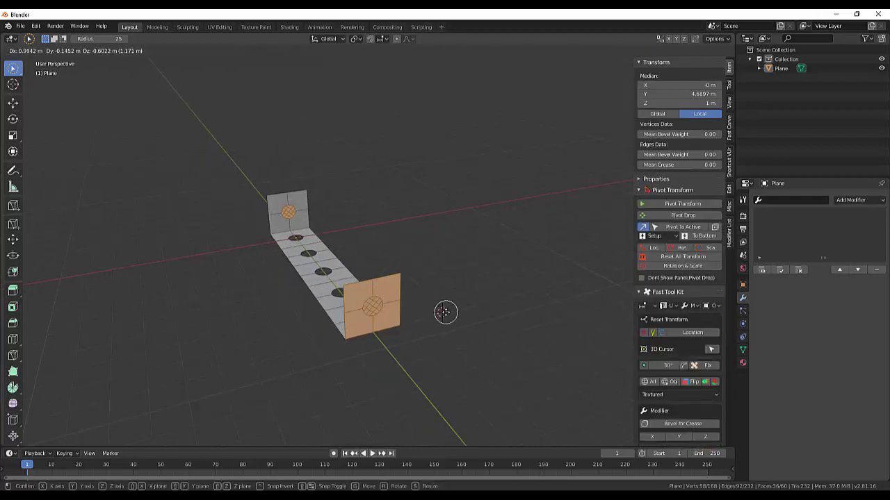
pyautogui.hotkey('alt', 'a')
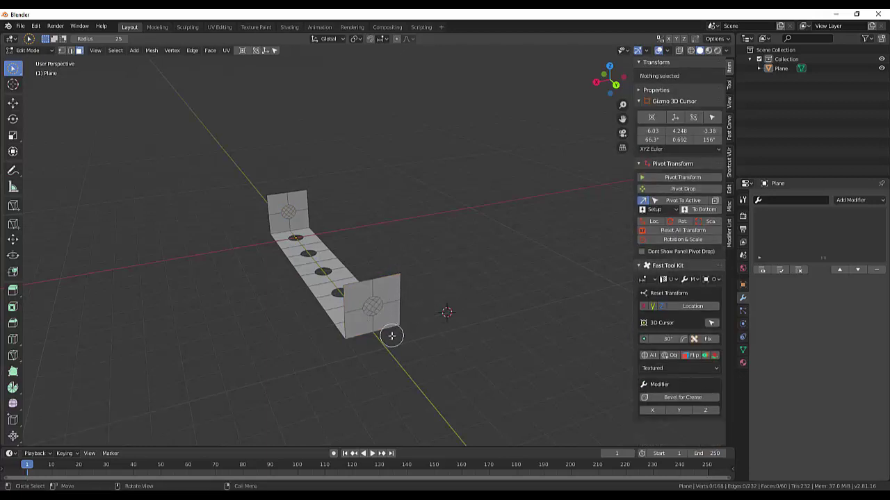
# - Select the front wall's round patch and delete its faces to open a hole
pyautogui.scroll(1, 391, 336)
pyautogui.scroll(1, 393, 359)
pyautogui.click(380, 423)
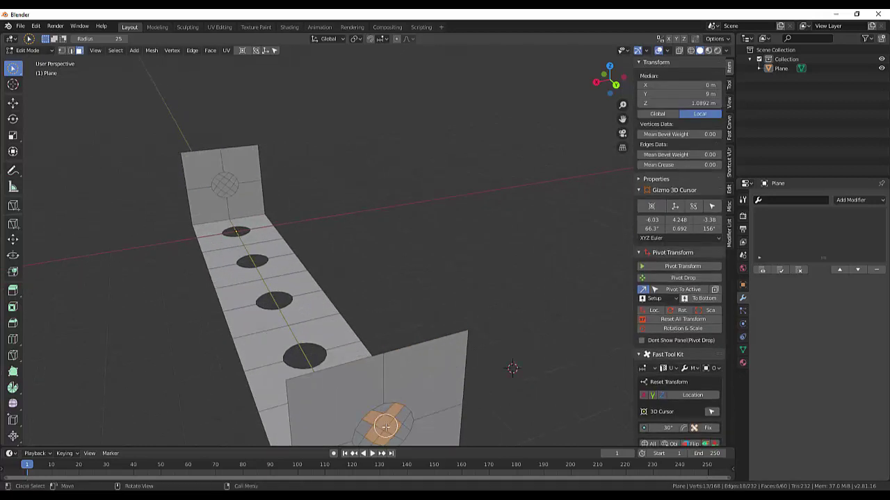
pyautogui.moveTo(396, 390)
pyautogui.mouseDown(button='middle')
pyautogui.moveTo(394, 358)
pyautogui.moveTo(397, 373)
pyautogui.mouseUp(button='middle')
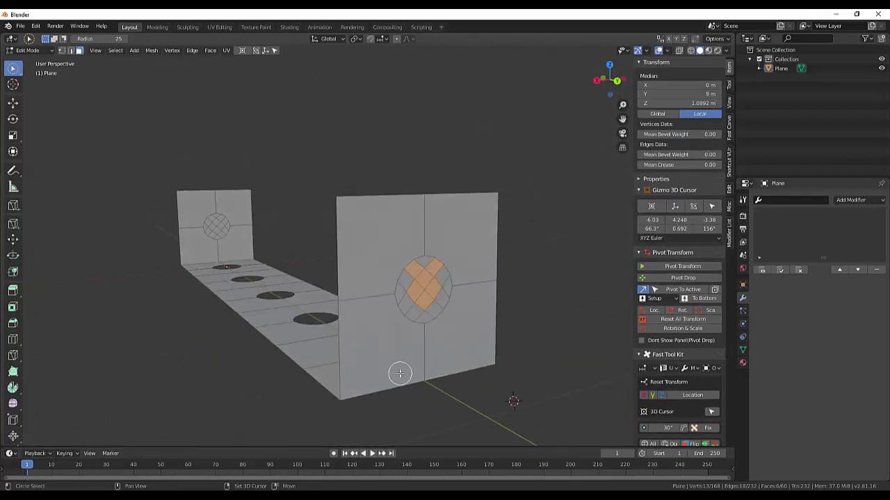
pyautogui.moveTo(424, 275); pyautogui.dragTo(416, 287)
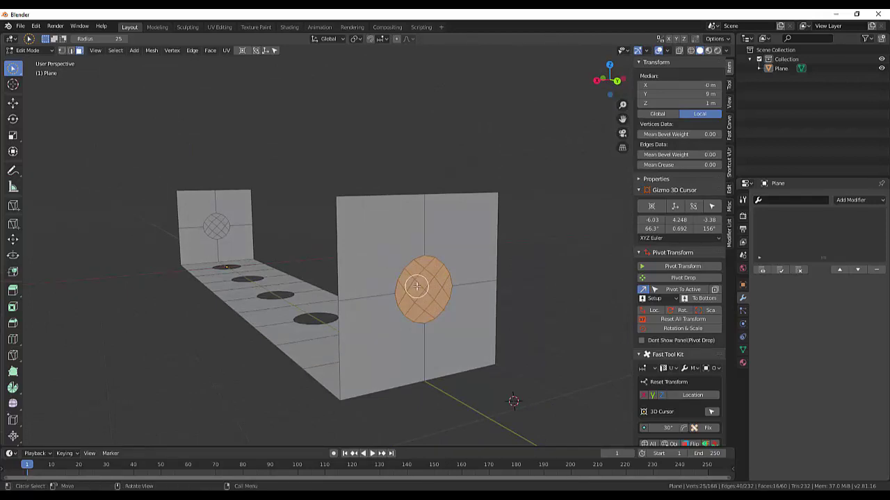
pyautogui.press('x')
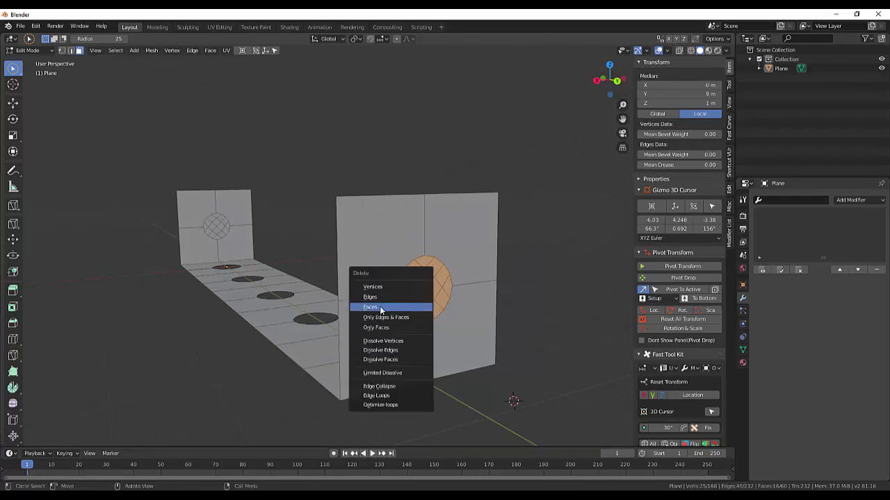
pyautogui.click(380, 311)
# - Select the back wall's round patch and delete its faces to cut the second hole
pyautogui.click(216, 226)
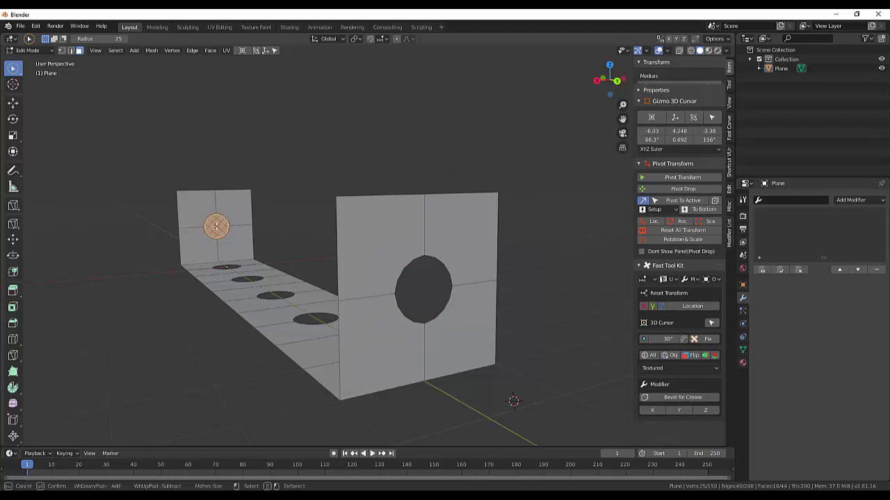
pyautogui.press('x')
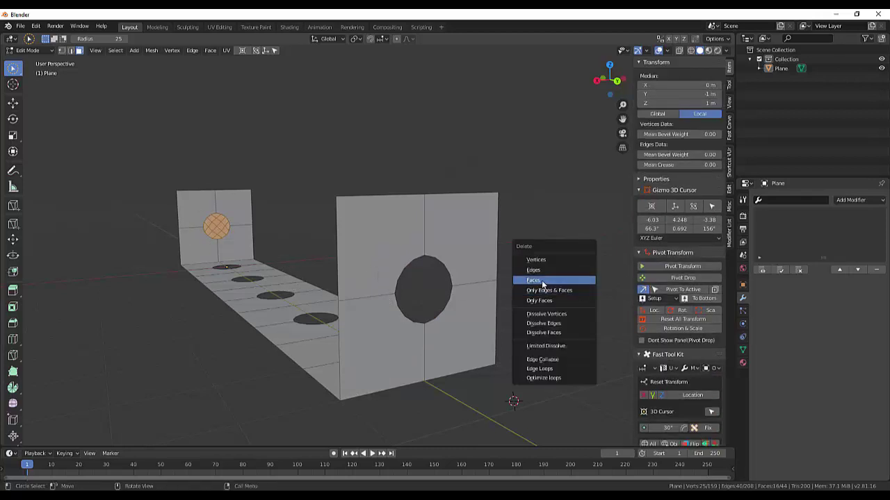
pyautogui.click(513, 282)
pyautogui.scroll(-3, 520, 218)
pyautogui.moveTo(524, 206)
pyautogui.mouseDown(button='middle')
pyautogui.moveTo(556, 277)
pyautogui.moveTo(547, 212)
pyautogui.moveTo(540, 225)
pyautogui.moveTo(549, 228)
pyautogui.moveTo(519, 252)
pyautogui.moveTo(368, 211)
pyautogui.moveTo(328, 242)
pyautogui.moveTo(467, 247)
pyautogui.moveTo(502, 234)
pyautogui.moveTo(530, 241)
pyautogui.moveTo(566, 202)
pyautogui.moveTo(586, 216)
pyautogui.moveTo(542, 238)
pyautogui.moveTo(524, 234)
pyautogui.moveTo(520, 246)
pyautogui.mouseUp(button='middle')
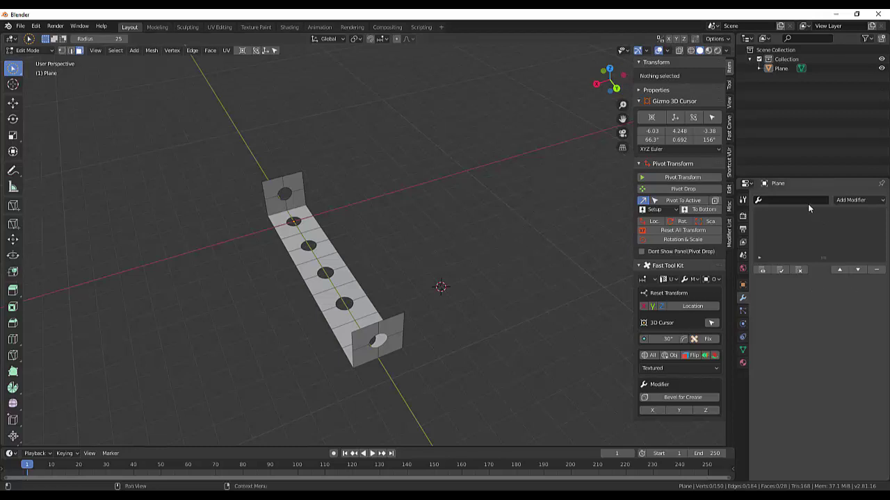
# - Add an Array modifier with Count 4 and Merge enabled, then apply it
pyautogui.click(858, 200)
pyautogui.click(697, 223)
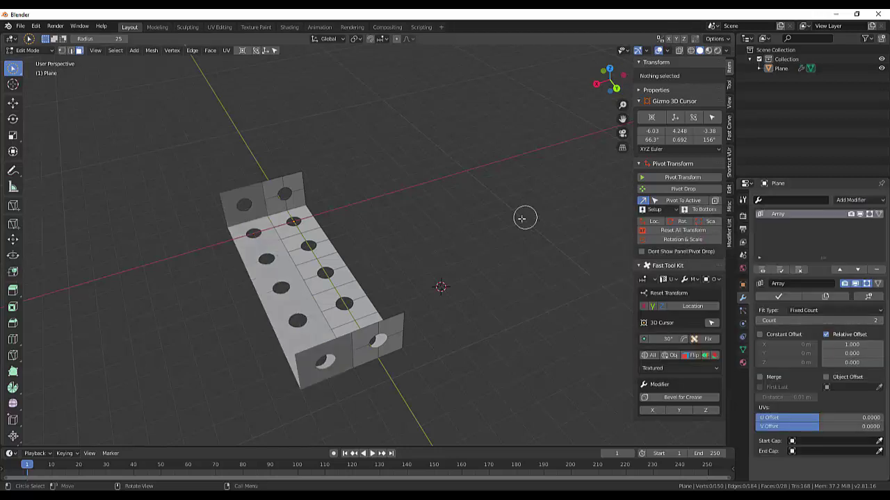
pyautogui.scroll(-2, 520, 221)
pyautogui.moveTo(865, 320); pyautogui.dragTo(877, 320)
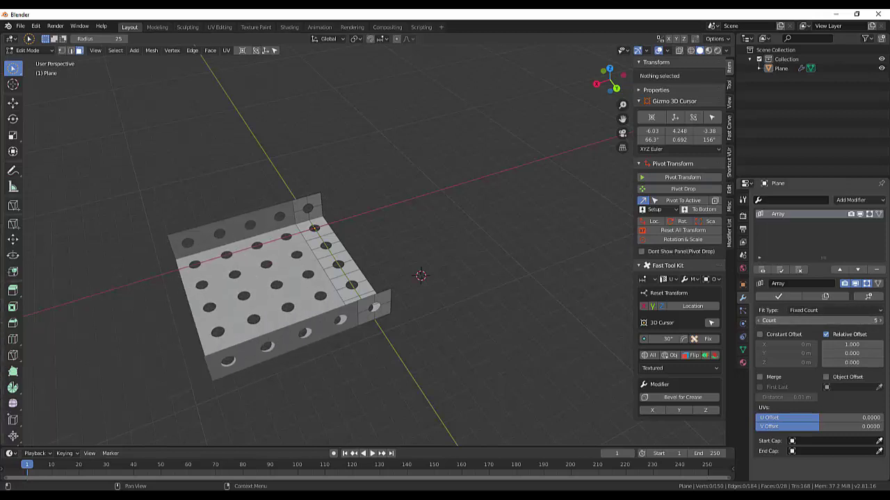
pyautogui.moveTo(877, 320); pyautogui.dragTo(869, 320)
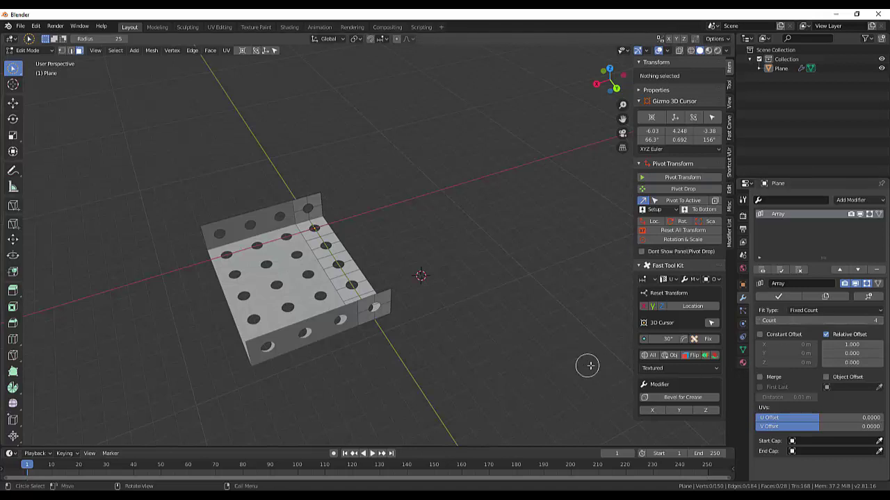
pyautogui.click(760, 378)
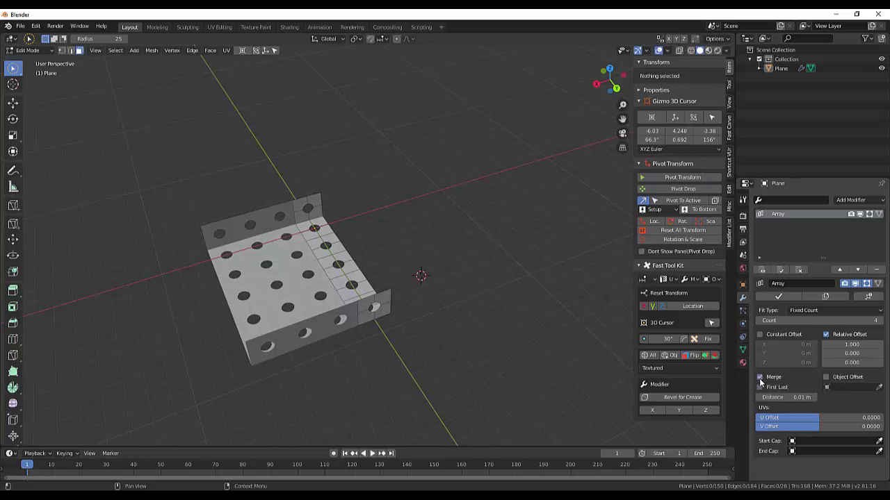
pyautogui.click(779, 298)
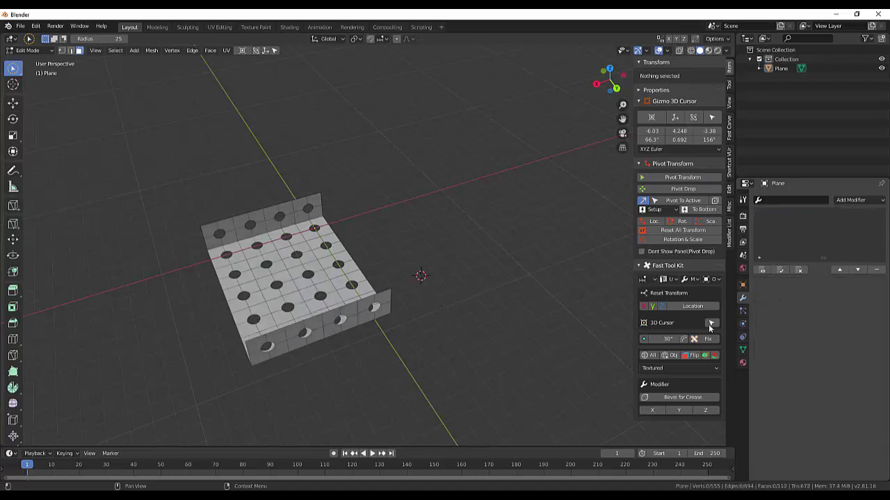
# - Select the top outer corner vertices of the end walls and start a vertex bevel
pyautogui.press('c')
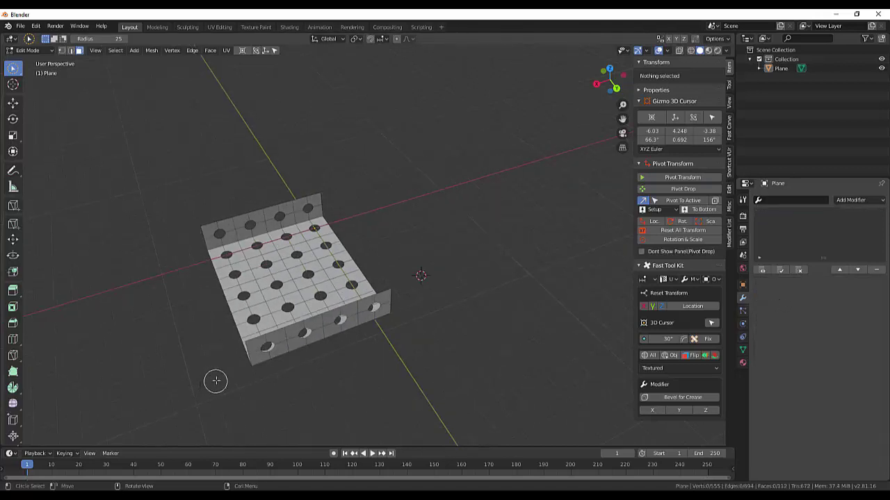
pyautogui.moveTo(258, 368)
pyautogui.mouseDown(button='middle')
pyautogui.moveTo(291, 350)
pyautogui.moveTo(241, 343)
pyautogui.mouseUp(button='middle')
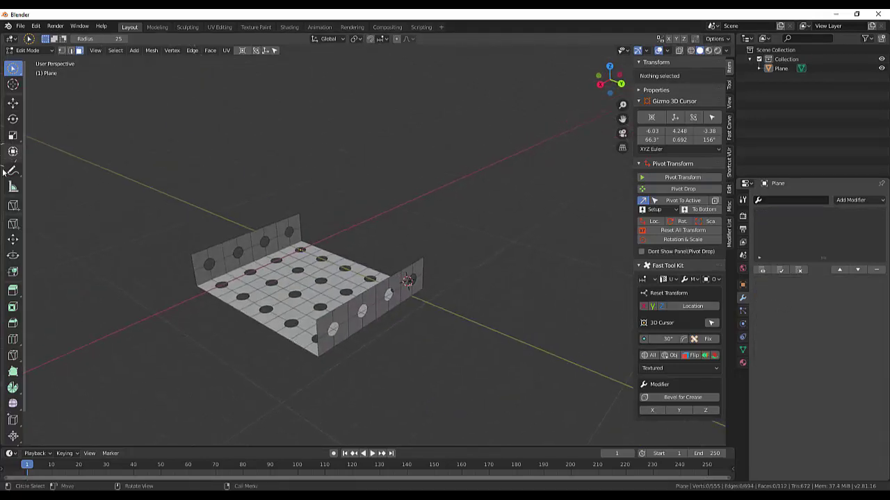
pyautogui.click(61, 50)
pyautogui.press('c')
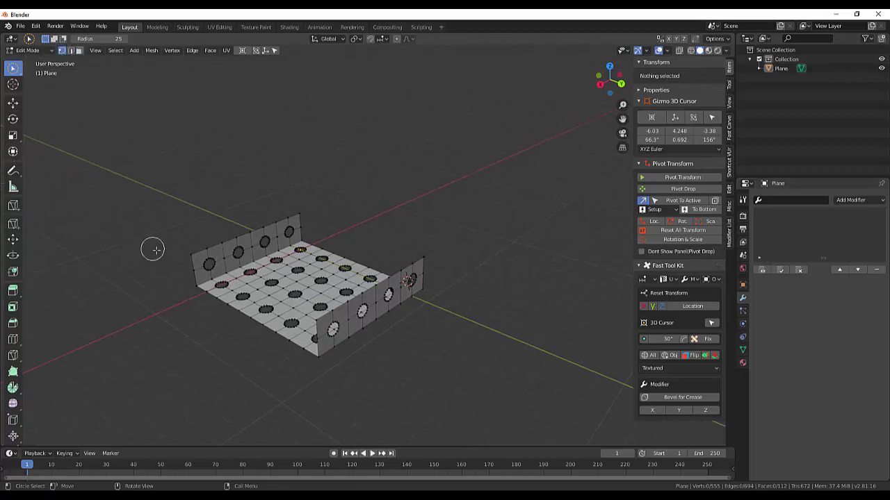
pyautogui.click(182, 255)
pyautogui.click(303, 210)
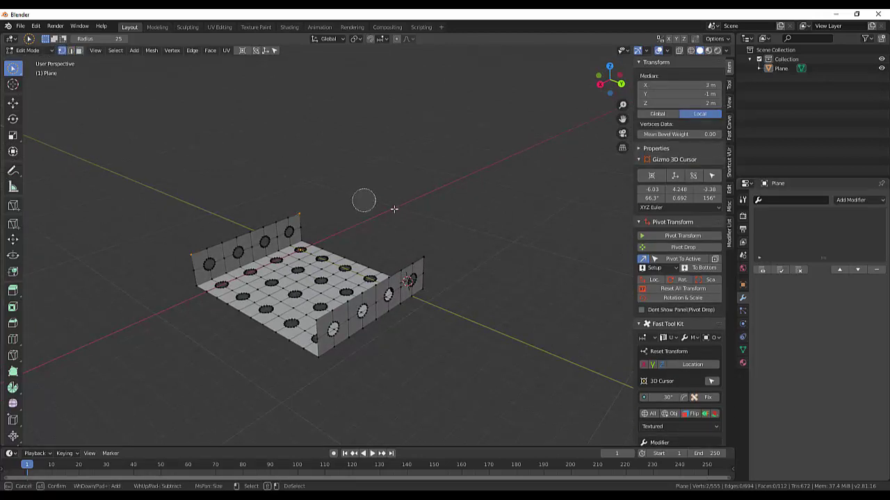
pyautogui.click(430, 251)
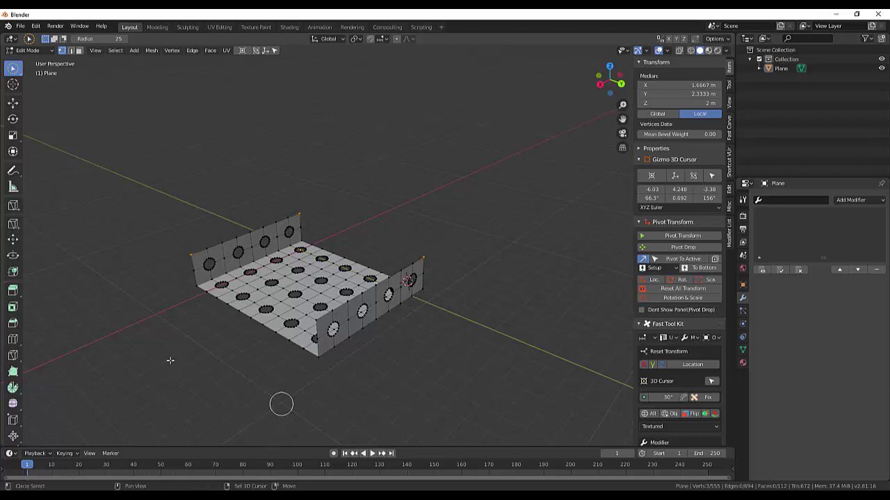
pyautogui.press('Escape')
pyautogui.moveTo(13, 68); pyautogui.dragTo(34, 70)
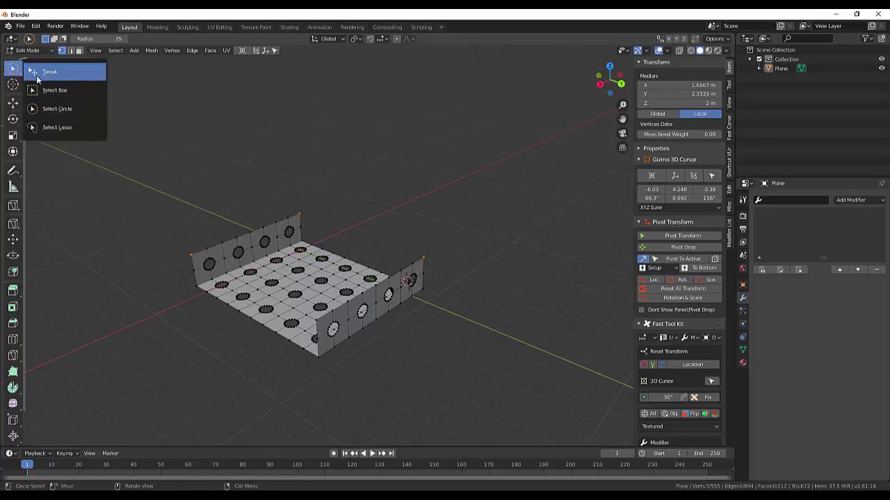
pyautogui.keyDown('shift'); pyautogui.click(316, 321); pyautogui.keyUp('shift')
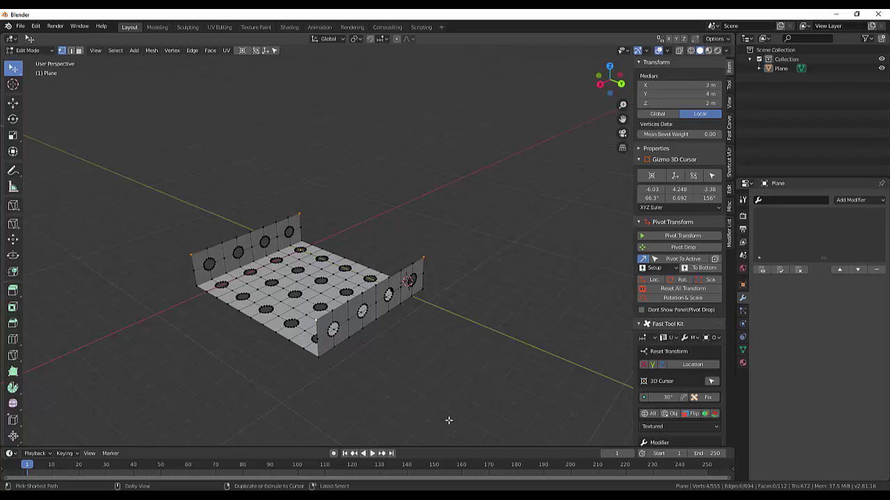
pyautogui.hotkey('ctrl', 'shift', 'b')
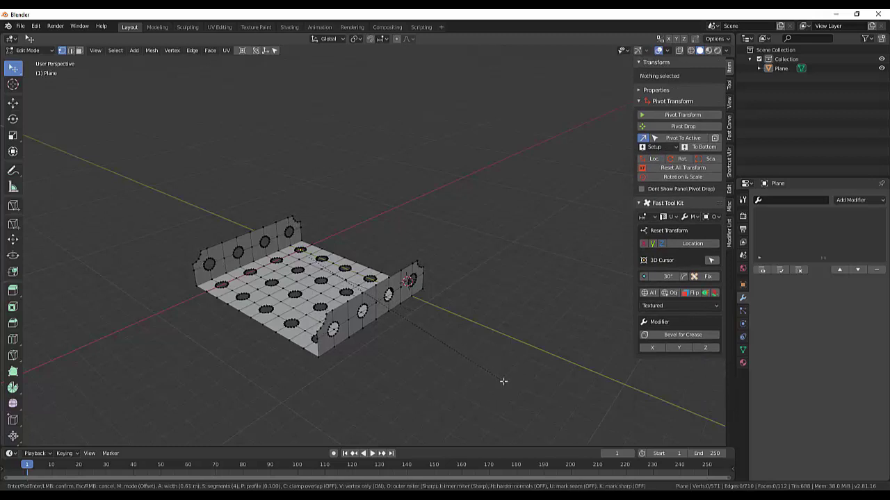
# - Confirm the corner bevel and set its profile to 0.5 and width to 0.3 m
pyautogui.click(503, 381)
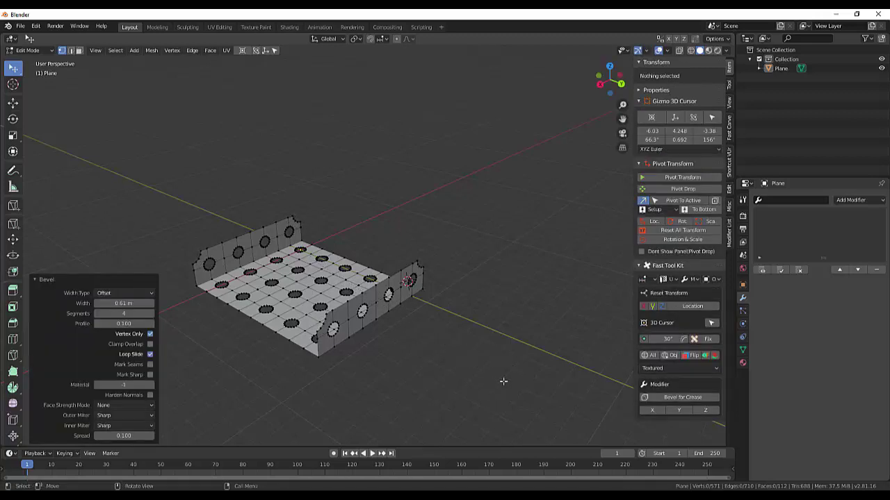
pyautogui.click(127, 323)
pyautogui.write('0.1')
pyautogui.hotkey('ctrl', 'a')
pyautogui.press('Return')
pyautogui.click(119, 303)
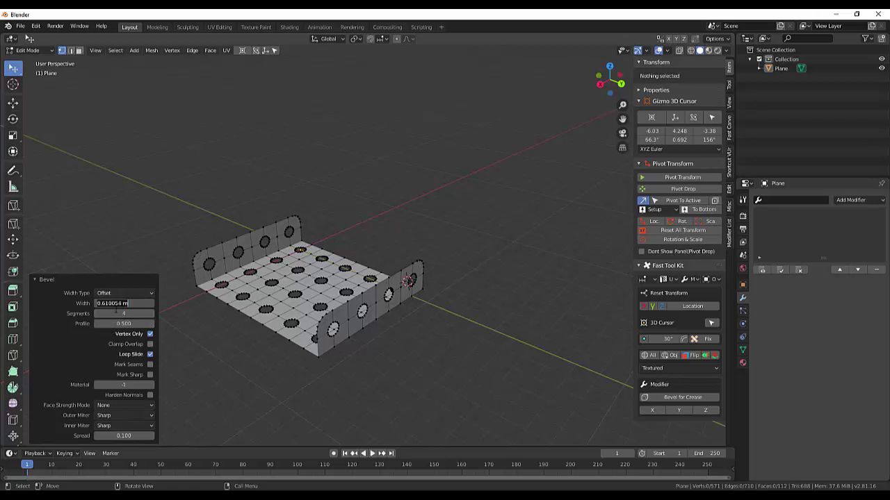
pyautogui.click(106, 303)
pyautogui.click(108, 304)
pyautogui.write('0.3')
pyautogui.press('Return')
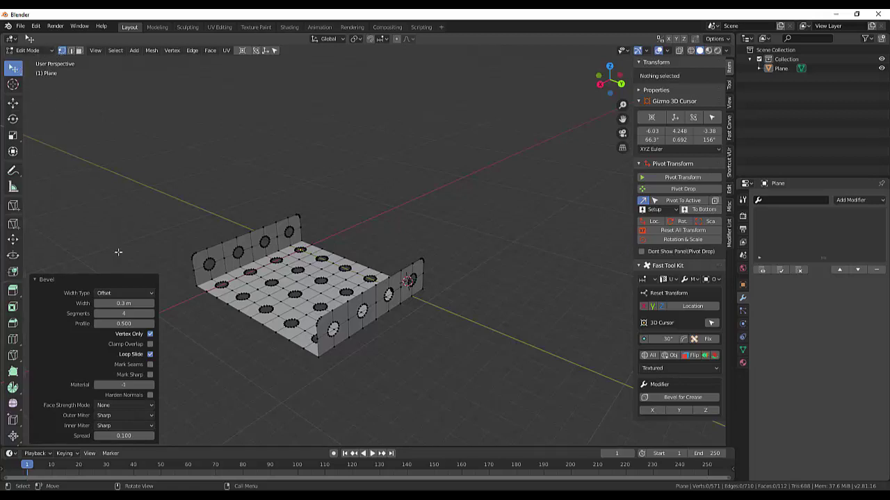
# - Deselect all vertices and orbit to inspect the rounded wall corners
pyautogui.click(297, 338)
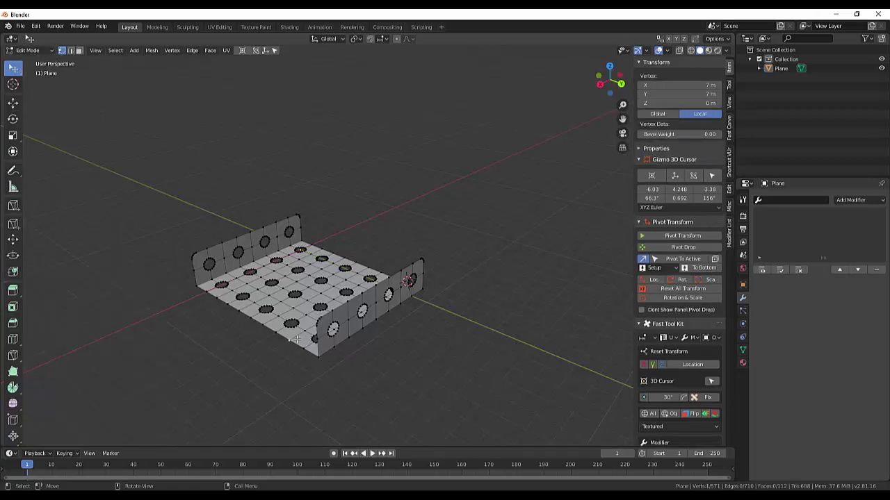
pyautogui.moveTo(437, 362)
pyautogui.mouseDown(button='middle')
pyautogui.moveTo(469, 400)
pyautogui.moveTo(432, 341)
pyautogui.mouseUp(button='middle')
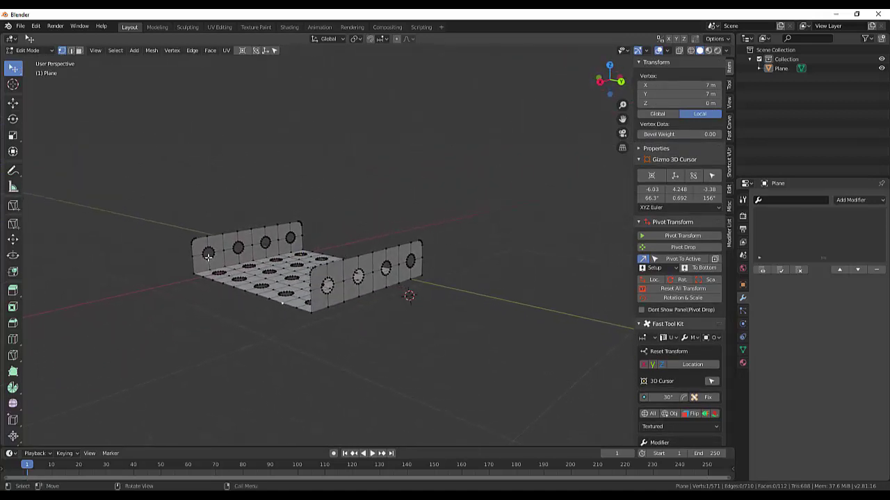
pyautogui.click(410, 350)
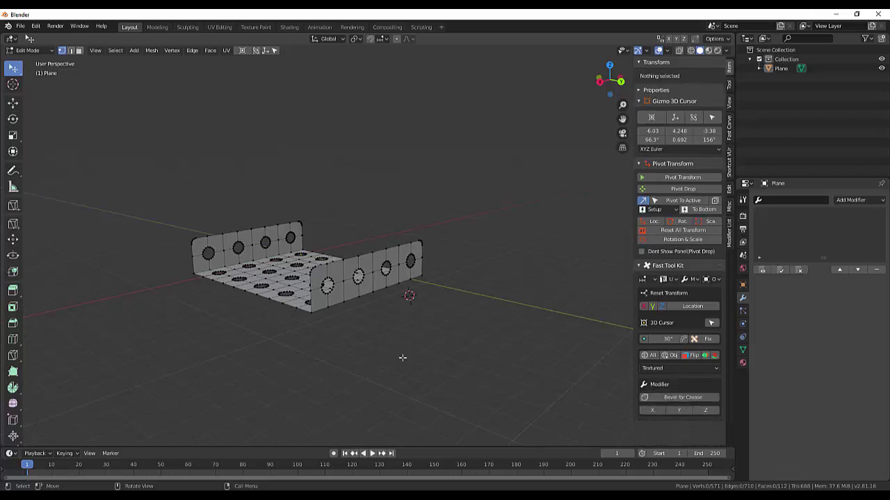
pyautogui.moveTo(405, 358); pyautogui.dragTo(372, 342, button='middle')
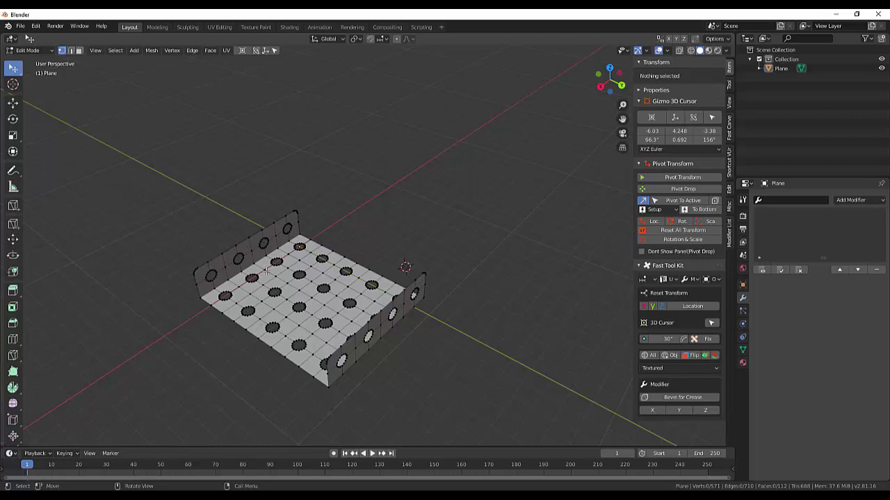
# - Add a Solidify modifier with 0.15 m thickness and Even Thickness enabled
pyautogui.click(848, 199)
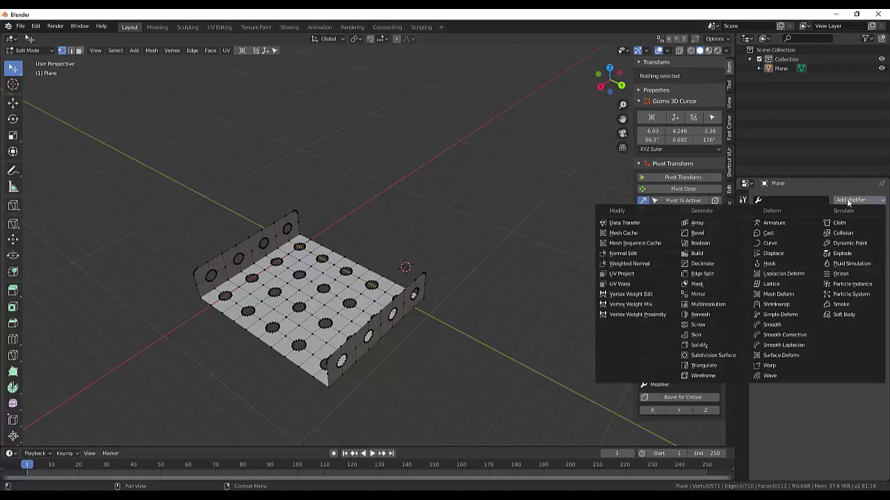
pyautogui.click(697, 346)
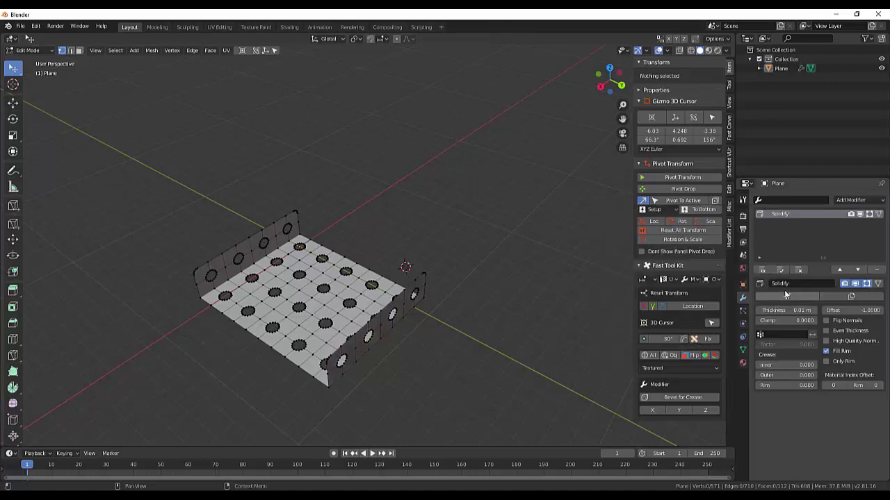
pyautogui.moveTo(785, 310)
pyautogui.mouseDown()
pyautogui.moveTo(820, 310)
pyautogui.moveTo(812, 310)
pyautogui.mouseUp()
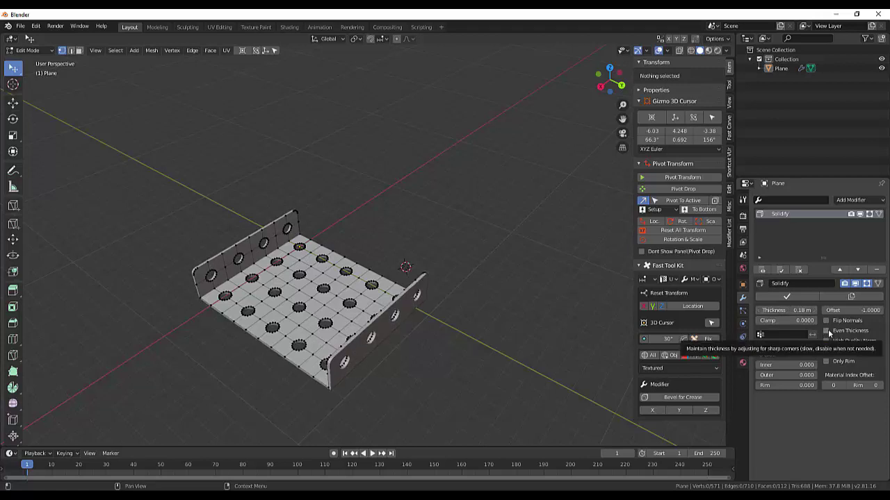
pyautogui.click(826, 332)
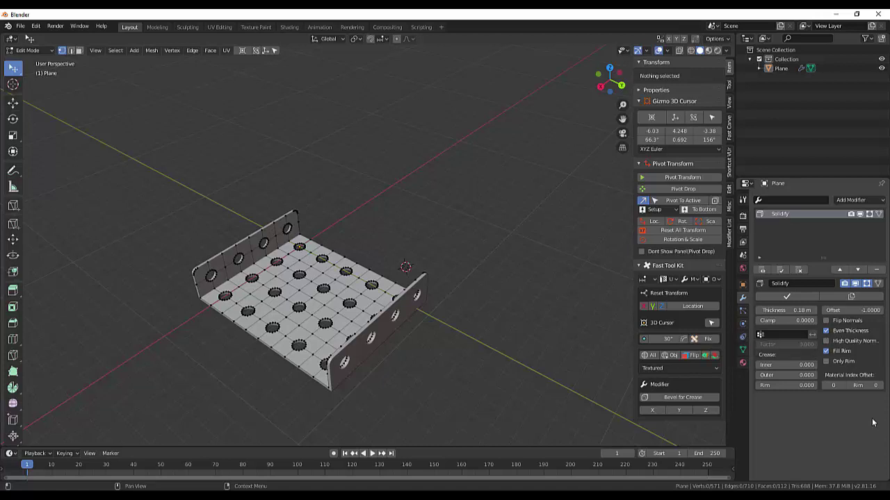
pyautogui.click(801, 313)
pyautogui.press('Left')
pyautogui.press('Left')
pyautogui.press('Return')
pyautogui.scroll(1, 417, 374)
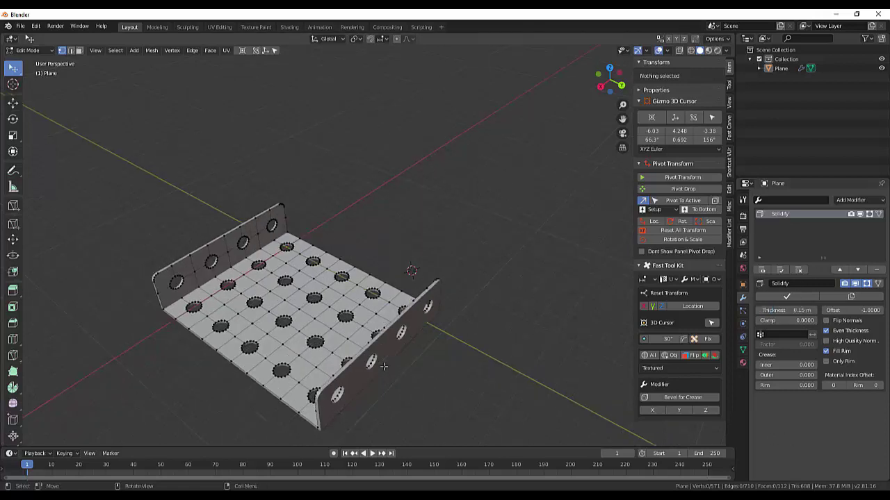
pyautogui.scroll(2, 383, 367)
pyautogui.moveTo(383, 367); pyautogui.dragTo(485, 281, button='middle')
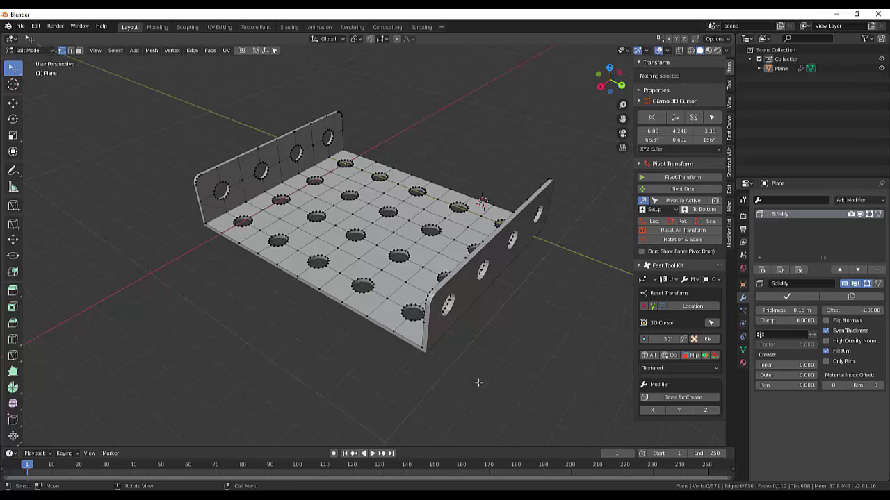
# - Apply the Solidify modifier, then add a Bevel modifier with 2 segments
pyautogui.click(784, 298)
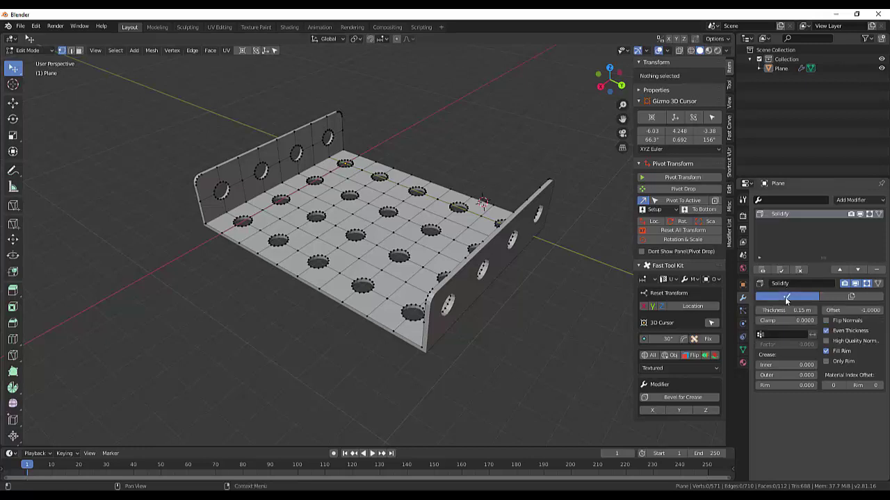
pyautogui.click(770, 199)
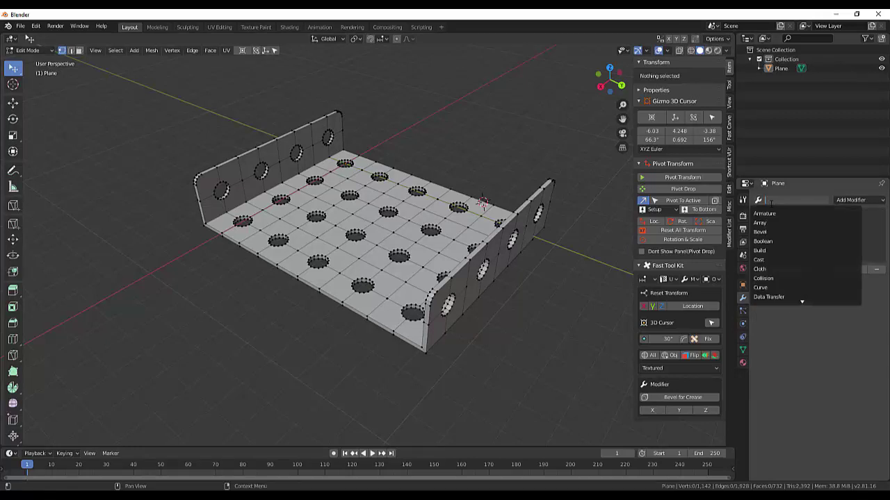
pyautogui.click(762, 231)
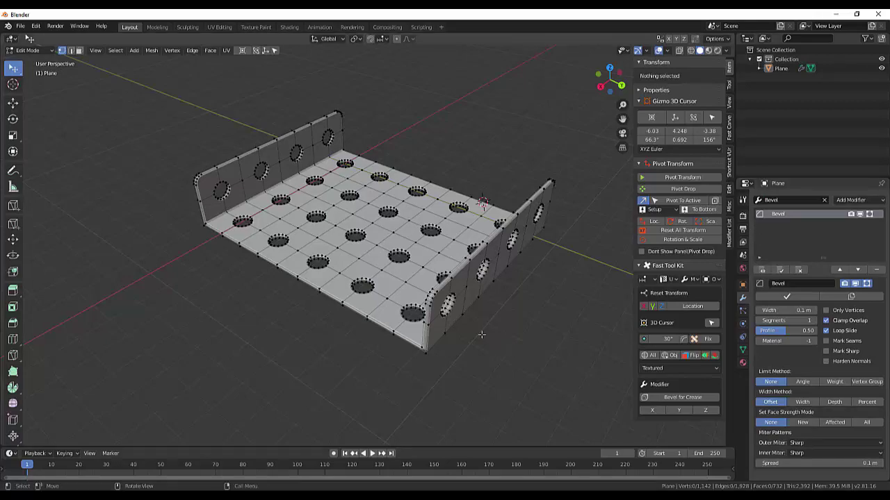
pyautogui.scroll(5, 481, 334)
pyautogui.moveTo(473, 331)
pyautogui.mouseDown(button='middle')
pyautogui.moveTo(459, 350)
pyautogui.moveTo(481, 300)
pyautogui.mouseUp(button='middle')
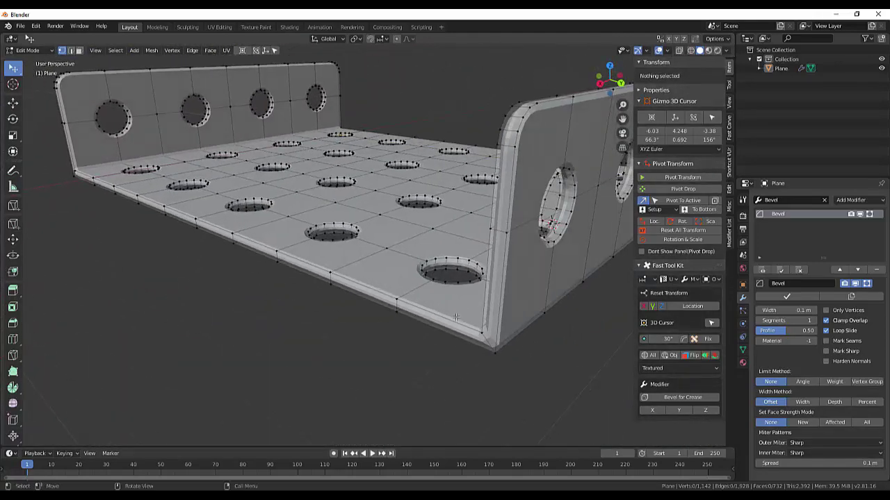
pyautogui.moveTo(481, 300); pyautogui.dragTo(487, 328, button='middle')
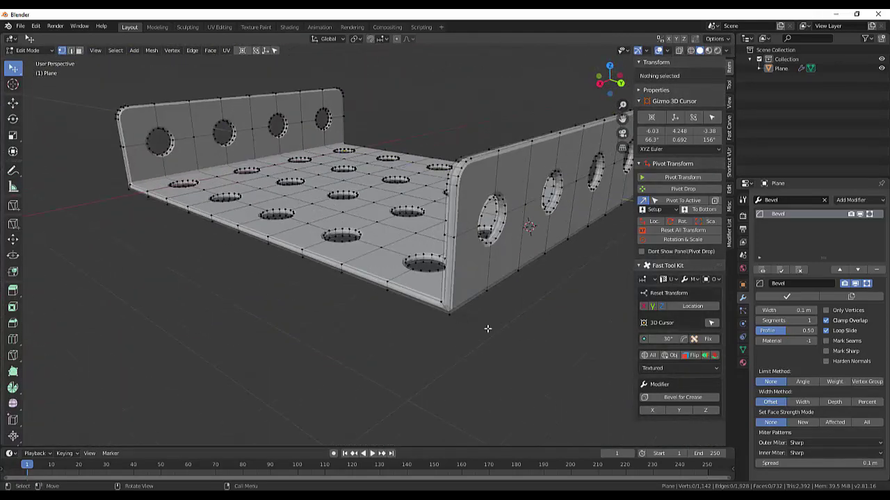
pyautogui.click(813, 321)
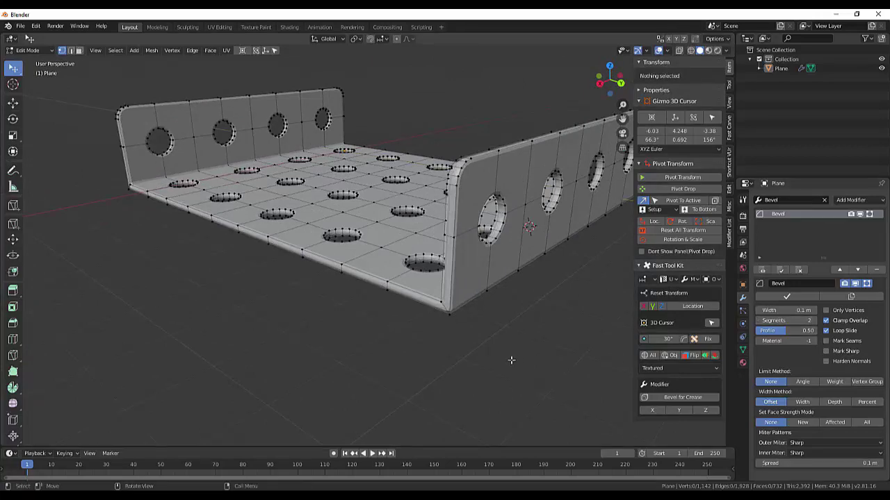
pyautogui.scroll(-3, 510, 358)
pyautogui.moveTo(502, 357)
pyautogui.mouseDown(button='middle')
pyautogui.moveTo(539, 347)
pyautogui.moveTo(532, 407)
pyautogui.moveTo(497, 332)
pyautogui.mouseUp(button='middle')
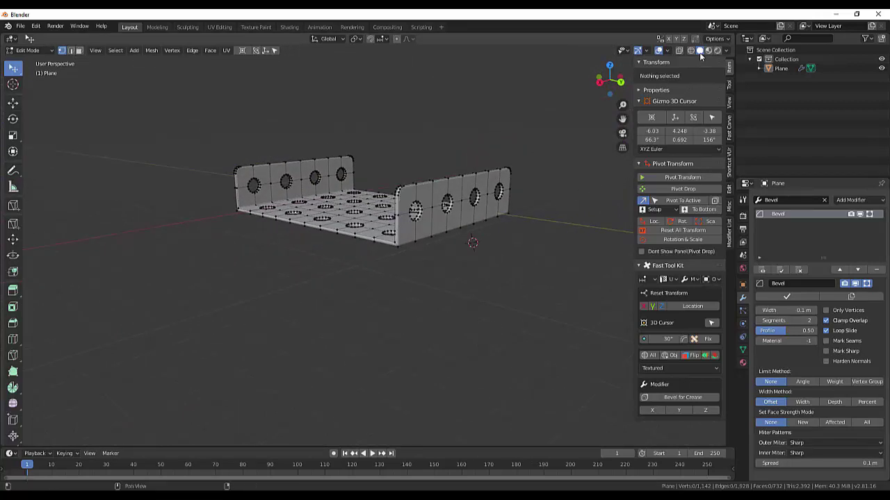
# - Switch to Object Mode and orbit around the finished bevelled perforated tray
pyautogui.click(28, 50)
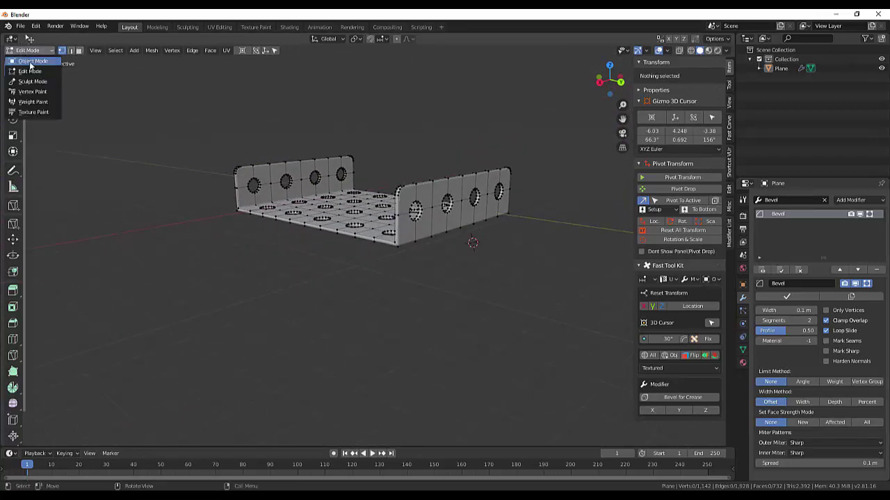
pyautogui.click(31, 62)
pyautogui.moveTo(225, 212)
pyautogui.mouseDown(button='middle')
pyautogui.moveTo(230, 256)
pyautogui.moveTo(207, 262)
pyautogui.moveTo(148, 214)
pyautogui.moveTo(31, 248)
pyautogui.moveTo(230, 278)
pyautogui.moveTo(145, 400)
pyautogui.moveTo(241, 434)
pyautogui.moveTo(482, 421)
pyautogui.moveTo(592, 431)
pyautogui.moveTo(615, 394)
pyautogui.moveTo(479, 404)
pyautogui.moveTo(477, 438)
pyautogui.moveTo(526, 445)
pyautogui.moveTo(494, 51)
pyautogui.moveTo(345, 436)
pyautogui.moveTo(308, 426)
pyautogui.moveTo(317, 421)
pyautogui.mouseUp(button='middle')
pyautogui.scroll(-2, 327, 414)
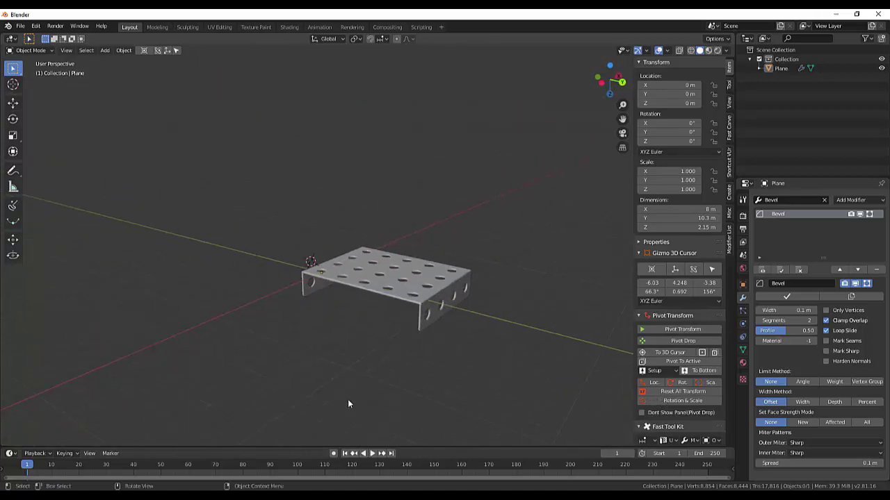
pyautogui.scroll(3, 459, 367)
pyautogui.scroll(2, 485, 362)
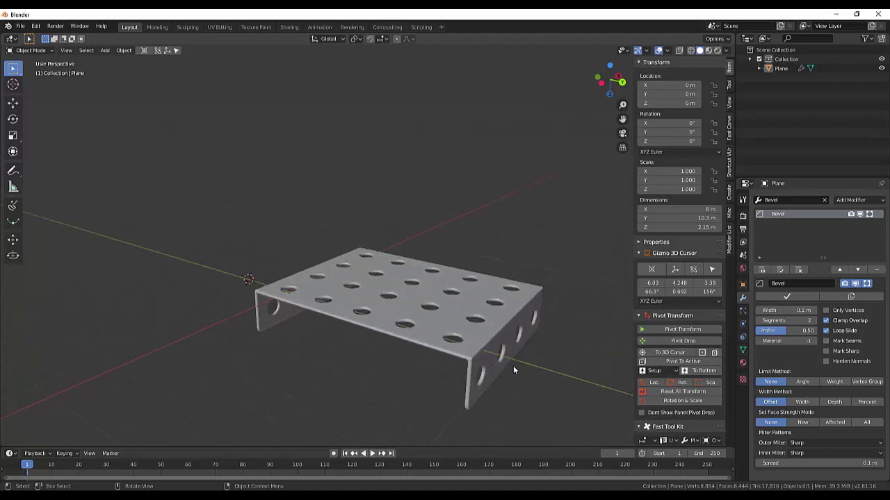
pyautogui.moveTo(513, 366); pyautogui.dragTo(437, 277, button='middle')
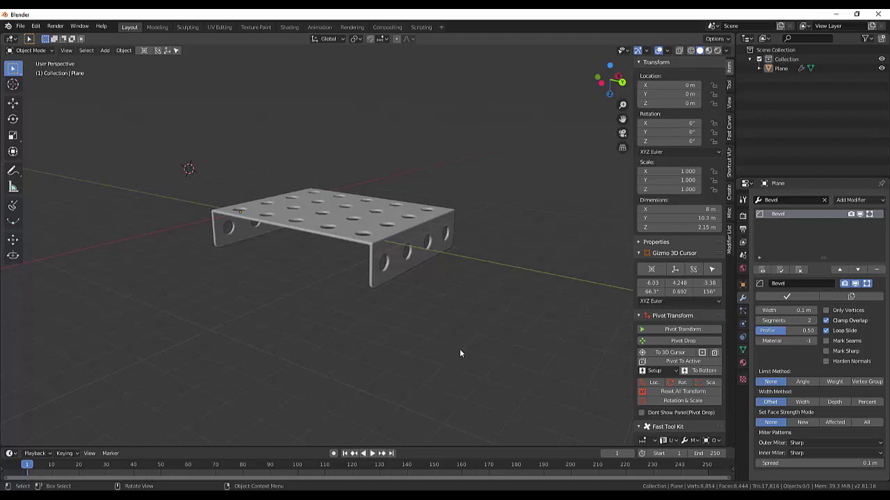
pyautogui.scroll(-2, 442, 310)
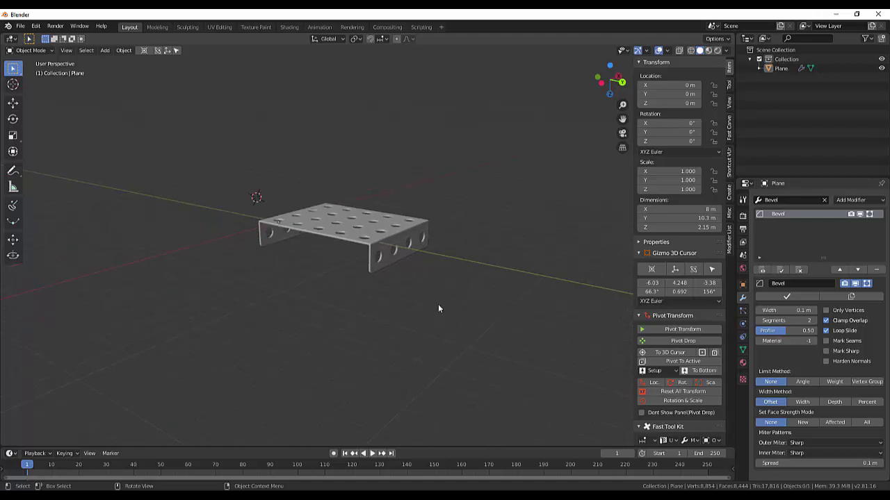
pyautogui.moveTo(438, 306)
pyautogui.mouseDown(button='middle')
pyautogui.moveTo(424, 348)
pyautogui.moveTo(456, 314)
pyautogui.mouseUp(button='middle')
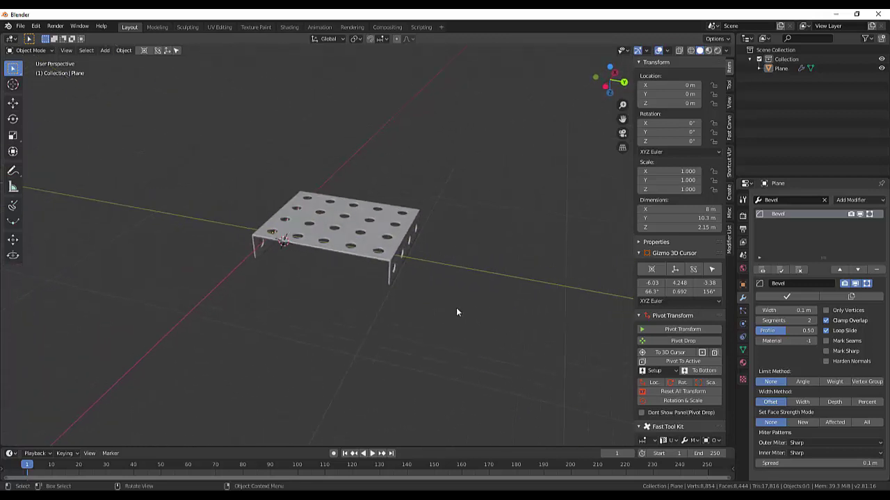